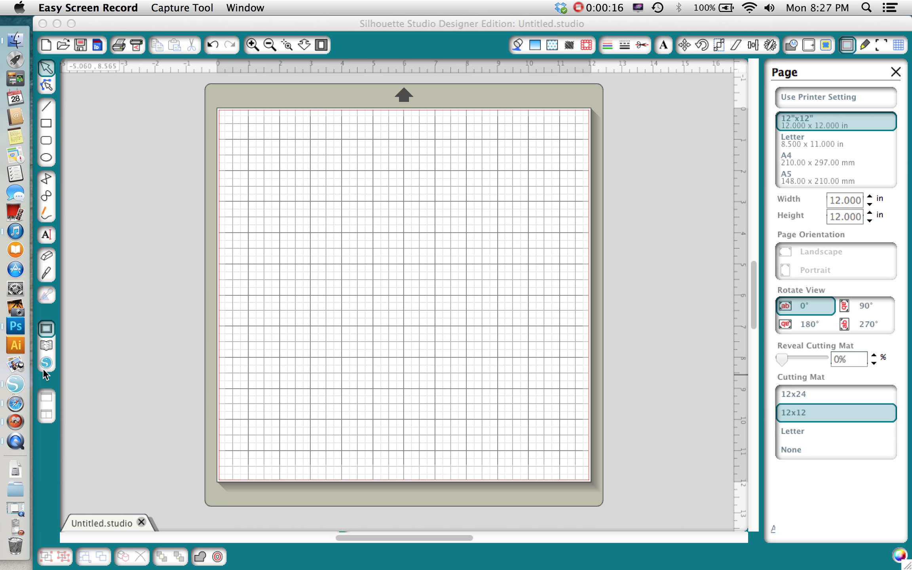
Step: Open My Library to the Recent Downloads designs from the empty 12x12 mat
{"action": "left_click", "coordinate": [45, 345]}
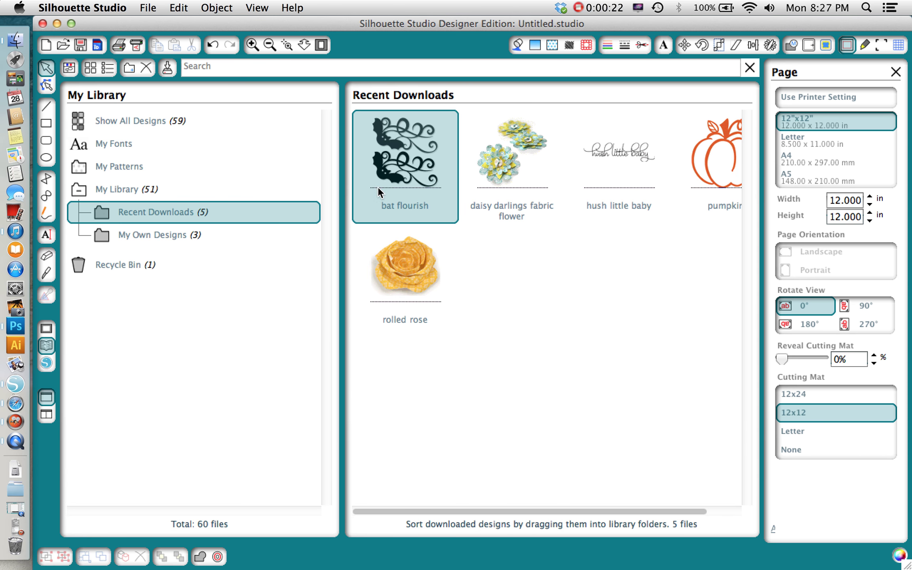
Step: Place the 7.225 x 4.035 in bat flourish at the mat's top-left and select the Eraser
{"action": "double_click", "coordinate": [408, 159]}
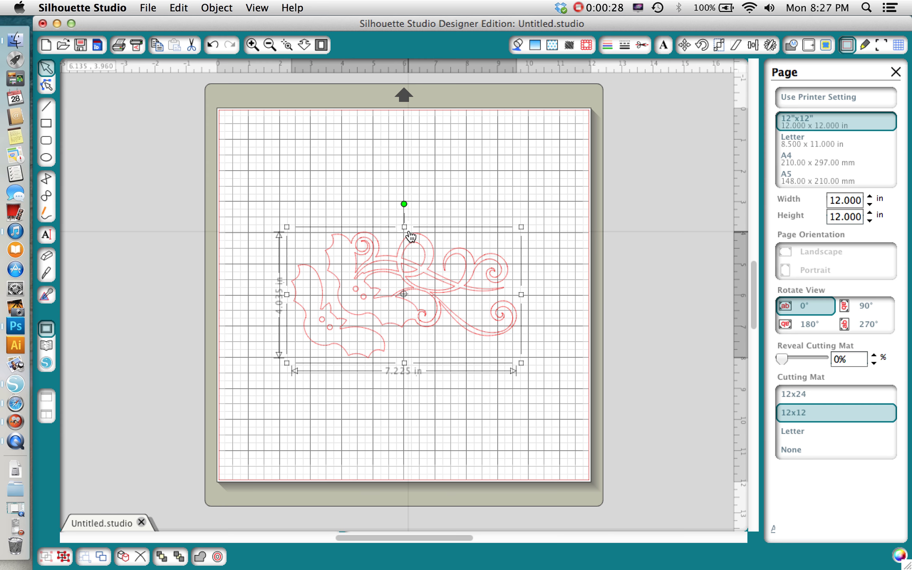
{"action": "left_click_drag", "start_coordinate": [430, 246], "coordinate": [382, 143]}
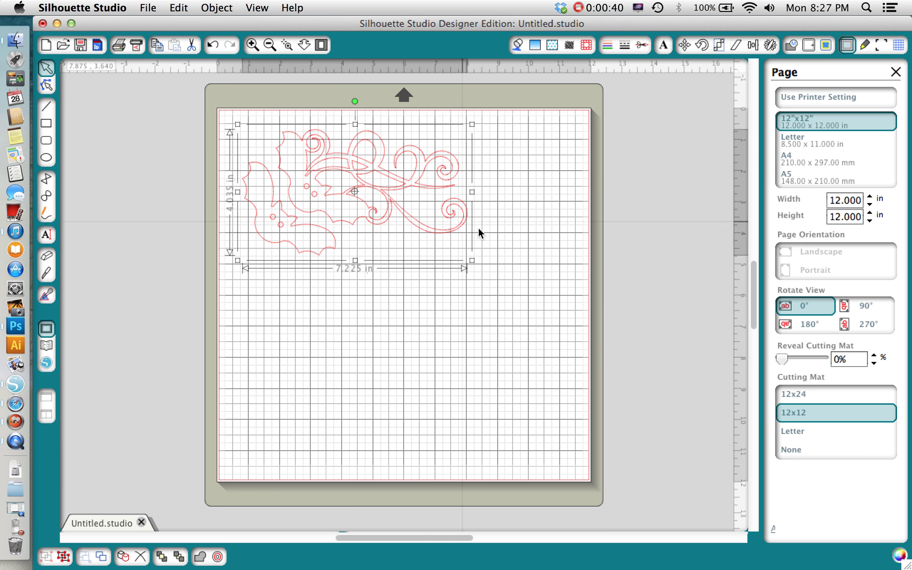
{"action": "left_click", "coordinate": [47, 256]}
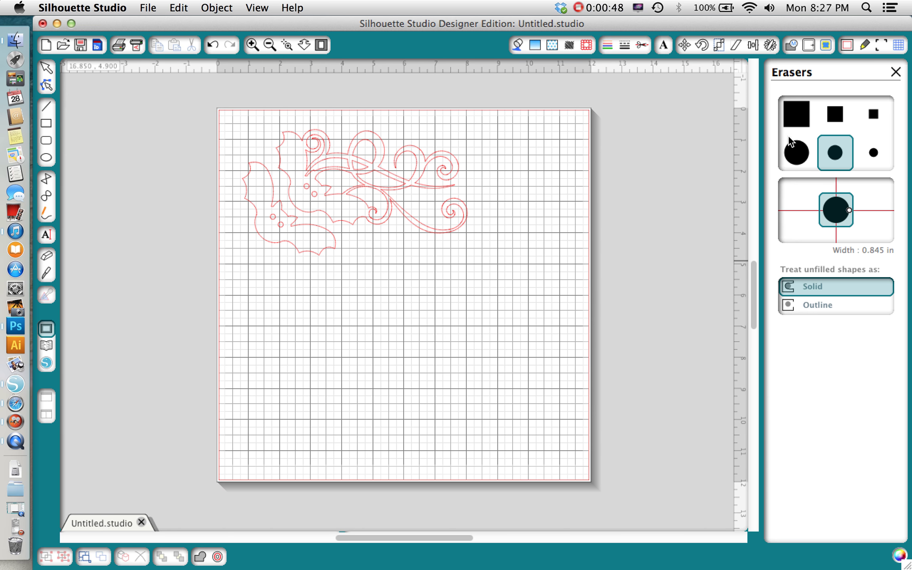
Step: Choose the large round eraser and set its width to 1.050 in
{"action": "left_click", "coordinate": [799, 122]}
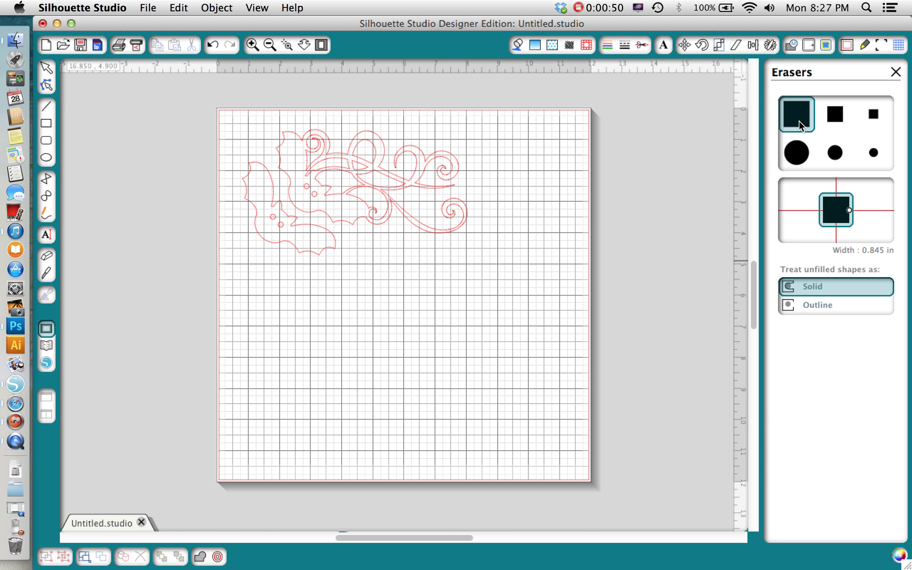
{"action": "left_click", "coordinate": [799, 155]}
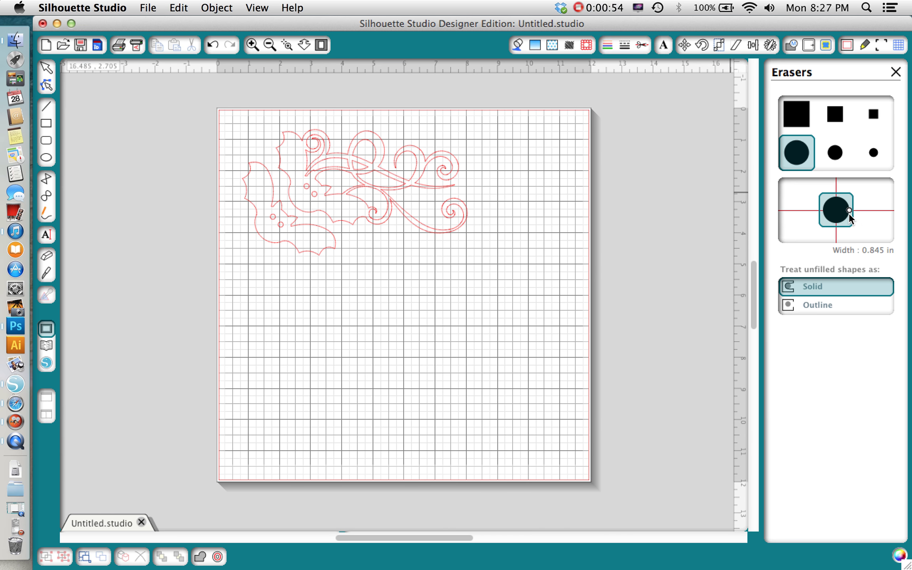
{"action": "mouse_move", "coordinate": [850, 214]}
{"action": "left_mouse_down"}
{"action": "mouse_move", "coordinate": [875, 210]}
{"action": "mouse_move", "coordinate": [846, 214]}
{"action": "mouse_move", "coordinate": [853, 216]}
{"action": "left_mouse_up"}
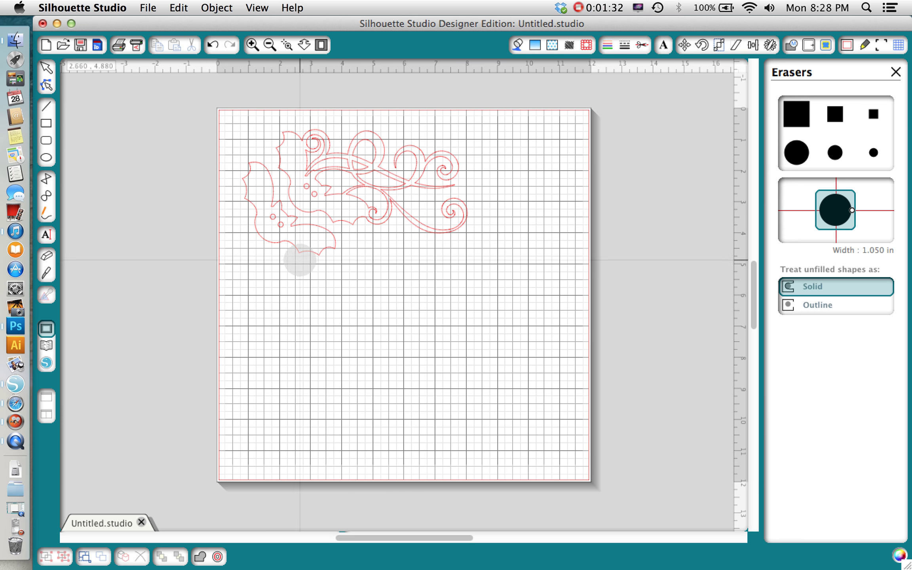
Step: Erase the bottom and left outline of the flourish's left leaf
{"action": "left_click_drag", "start_coordinate": [326, 250], "coordinate": [326, 250]}
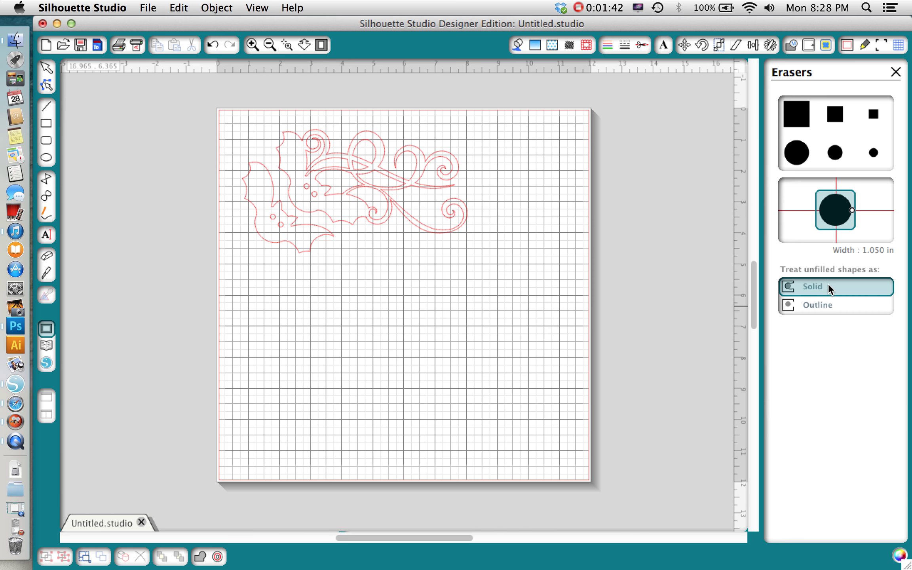
{"action": "mouse_move", "coordinate": [335, 245]}
{"action": "left_mouse_down"}
{"action": "mouse_move", "coordinate": [299, 234]}
{"action": "mouse_move", "coordinate": [303, 252]}
{"action": "mouse_move", "coordinate": [295, 250]}
{"action": "mouse_move", "coordinate": [284, 224]}
{"action": "mouse_move", "coordinate": [275, 238]}
{"action": "mouse_move", "coordinate": [277, 211]}
{"action": "mouse_move", "coordinate": [259, 210]}
{"action": "mouse_move", "coordinate": [261, 176]}
{"action": "mouse_move", "coordinate": [258, 166]}
{"action": "mouse_move", "coordinate": [249, 171]}
{"action": "mouse_move", "coordinate": [264, 208]}
{"action": "mouse_move", "coordinate": [308, 234]}
{"action": "left_mouse_up"}
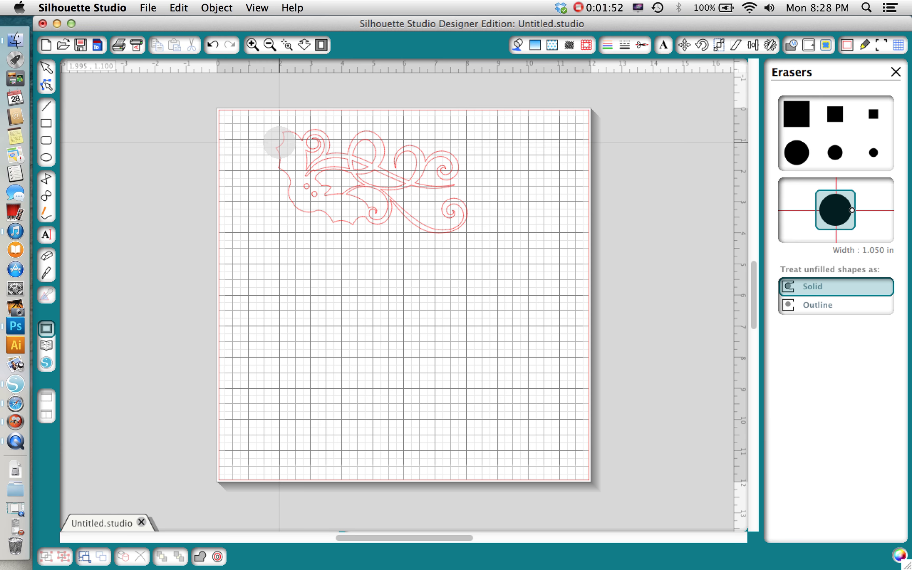
{"action": "mouse_move", "coordinate": [279, 142]}
{"action": "left_mouse_down"}
{"action": "mouse_move", "coordinate": [287, 185]}
{"action": "mouse_move", "coordinate": [346, 220]}
{"action": "mouse_move", "coordinate": [344, 237]}
{"action": "left_mouse_up"}
Step: Zoom in twice and erase the leaf outline beside the swirl and the leaf tip
{"action": "left_click", "coordinate": [253, 45]}
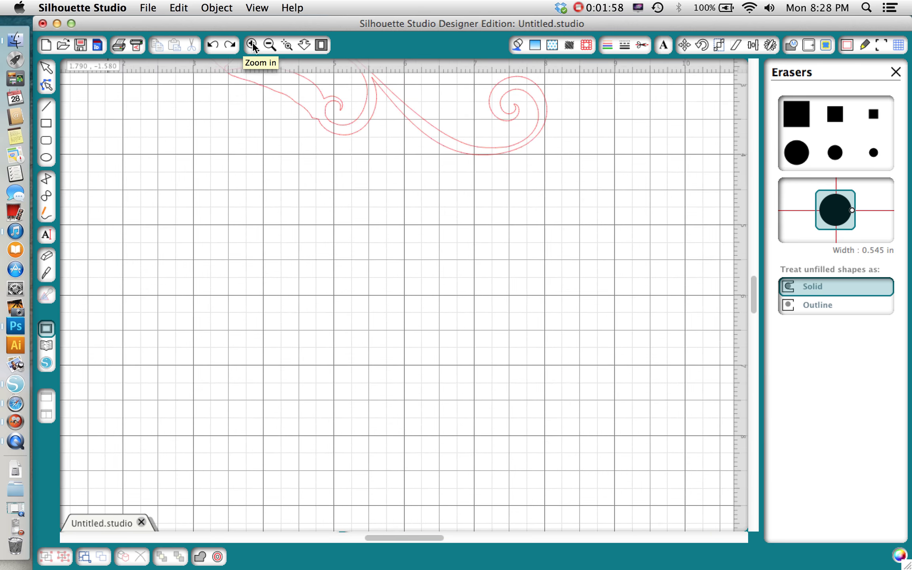
{"action": "left_click", "coordinate": [252, 44]}
{"action": "scroll", "coordinate": [276, 167], "scroll_direction": "up", "scroll_amount": 10}
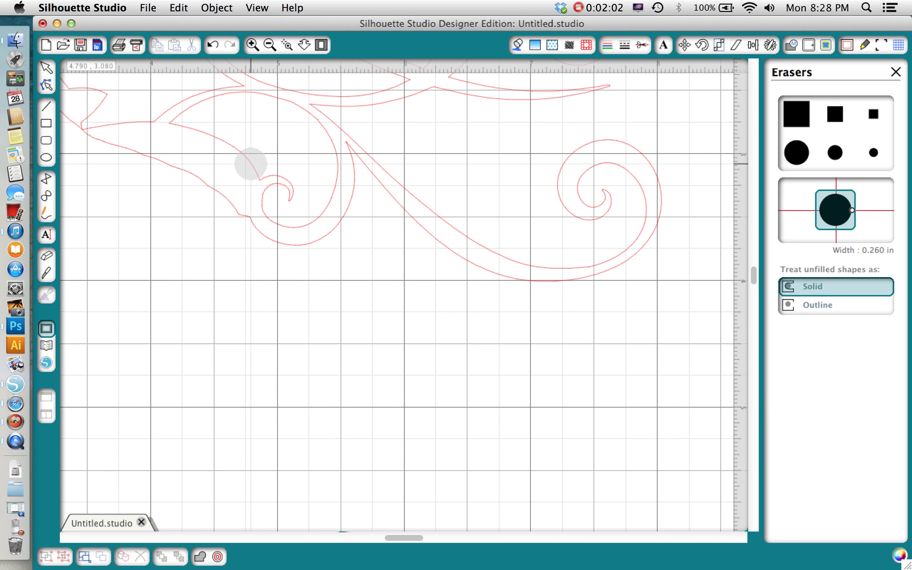
{"action": "left_click_drag", "start_coordinate": [250, 167], "coordinate": [236, 205]}
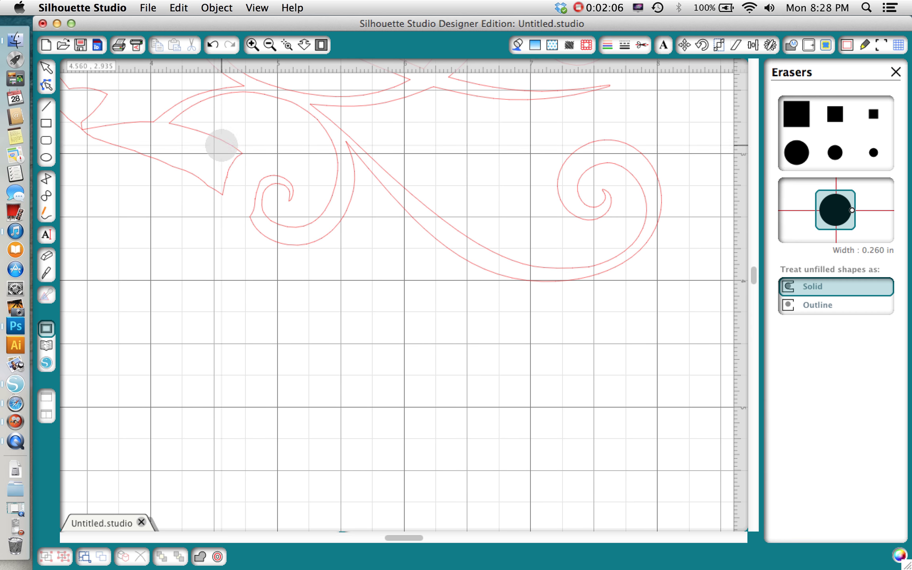
{"action": "mouse_move", "coordinate": [219, 146]}
{"action": "left_mouse_down"}
{"action": "mouse_move", "coordinate": [233, 154]}
{"action": "mouse_move", "coordinate": [205, 185]}
{"action": "mouse_move", "coordinate": [212, 141]}
{"action": "mouse_move", "coordinate": [177, 158]}
{"action": "mouse_move", "coordinate": [159, 138]}
{"action": "mouse_move", "coordinate": [92, 141]}
{"action": "mouse_move", "coordinate": [159, 167]}
{"action": "left_mouse_up"}
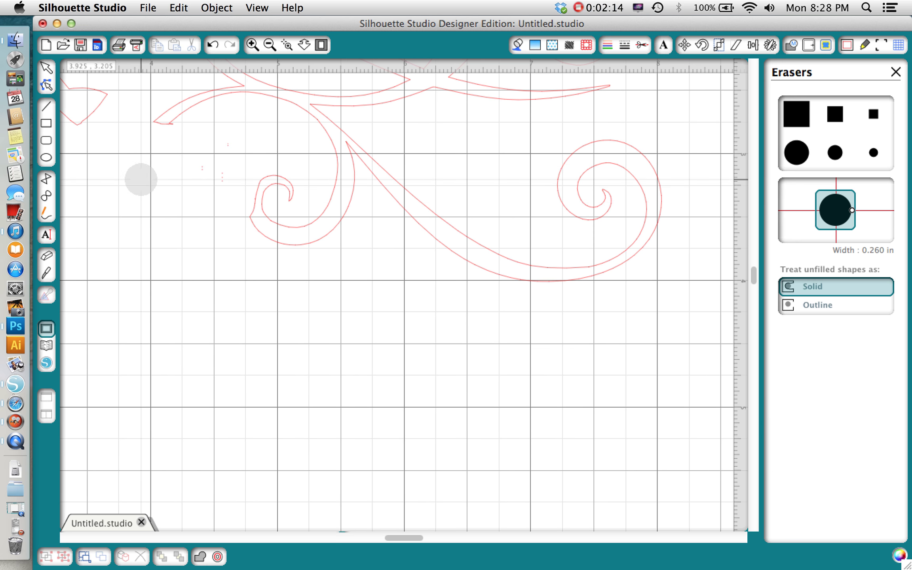
Step: Erase the stray dots and the remaining leaf-tip and lower leaf lines
{"action": "scroll", "coordinate": [139, 207], "scroll_direction": "up", "scroll_amount": 5}
{"action": "scroll", "coordinate": [139, 206], "scroll_direction": "left", "scroll_amount": 3}
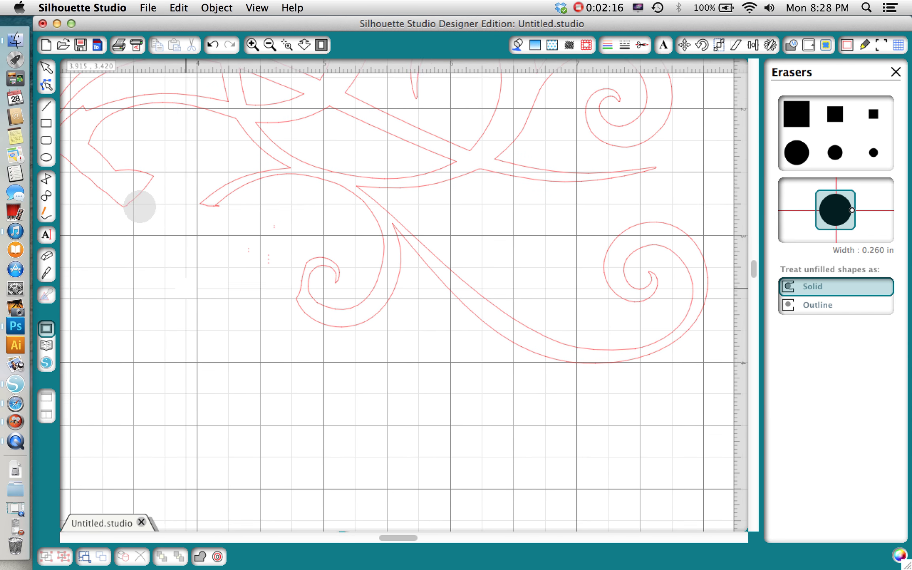
{"action": "mouse_move", "coordinate": [299, 264]}
{"action": "left_mouse_down"}
{"action": "mouse_move", "coordinate": [279, 244]}
{"action": "mouse_move", "coordinate": [236, 275]}
{"action": "left_mouse_up"}
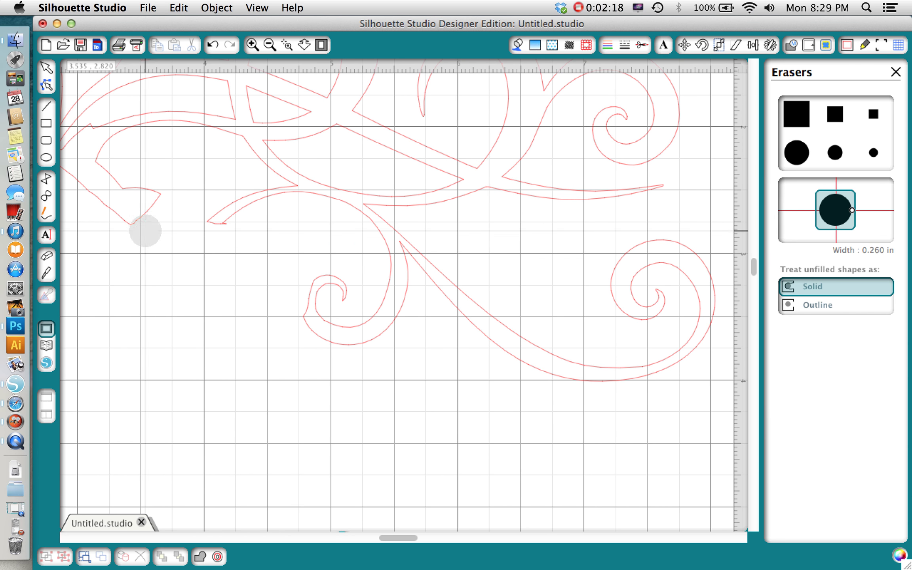
{"action": "mouse_move", "coordinate": [159, 198]}
{"action": "left_mouse_down"}
{"action": "mouse_move", "coordinate": [141, 213]}
{"action": "mouse_move", "coordinate": [111, 192]}
{"action": "mouse_move", "coordinate": [110, 164]}
{"action": "mouse_move", "coordinate": [93, 165]}
{"action": "mouse_move", "coordinate": [113, 193]}
{"action": "mouse_move", "coordinate": [83, 187]}
{"action": "mouse_move", "coordinate": [82, 136]}
{"action": "mouse_move", "coordinate": [93, 155]}
{"action": "left_mouse_up"}
{"action": "scroll", "coordinate": [93, 206], "scroll_direction": "left", "scroll_amount": 5}
{"action": "scroll", "coordinate": [93, 206], "scroll_direction": "up", "scroll_amount": 3}
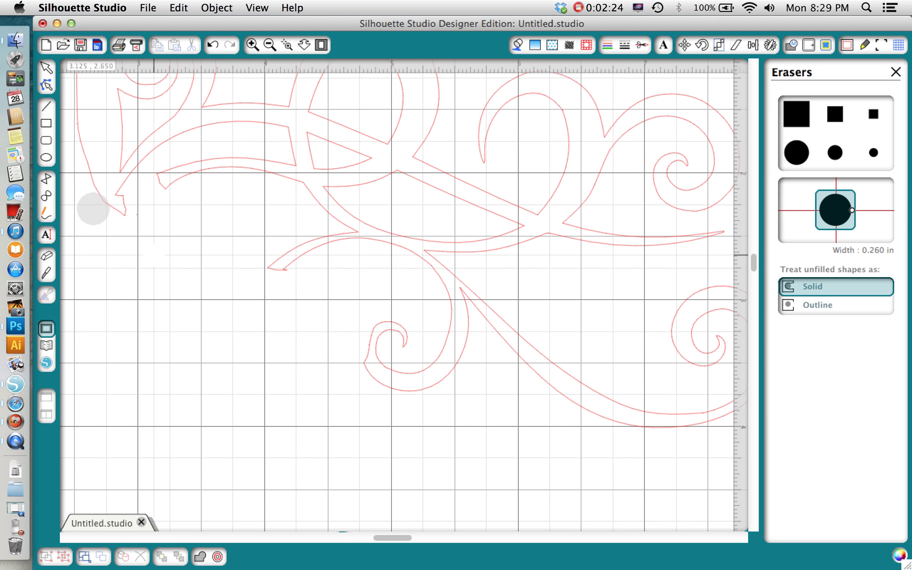
{"action": "mouse_move", "coordinate": [180, 226]}
{"action": "left_mouse_down"}
{"action": "mouse_move", "coordinate": [156, 225]}
{"action": "mouse_move", "coordinate": [155, 202]}
{"action": "mouse_move", "coordinate": [137, 190]}
{"action": "mouse_move", "coordinate": [151, 132]}
{"action": "left_mouse_up"}
{"action": "scroll", "coordinate": [128, 224], "scroll_direction": "up", "scroll_amount": 5}
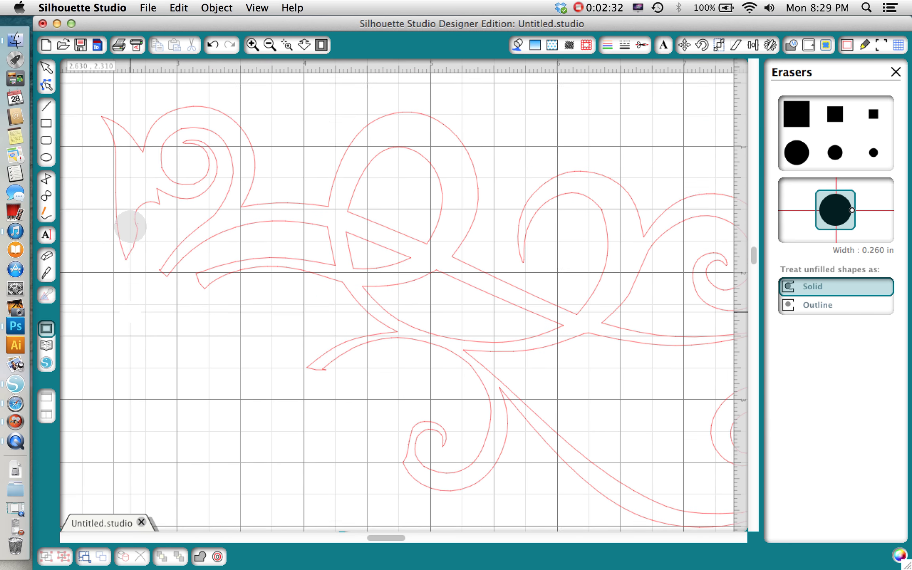
{"action": "mouse_move", "coordinate": [127, 275]}
{"action": "left_mouse_down"}
{"action": "mouse_move", "coordinate": [124, 238]}
{"action": "mouse_move", "coordinate": [149, 217]}
{"action": "mouse_move", "coordinate": [123, 209]}
{"action": "mouse_move", "coordinate": [99, 129]}
{"action": "mouse_move", "coordinate": [120, 150]}
{"action": "mouse_move", "coordinate": [67, 140]}
{"action": "mouse_move", "coordinate": [96, 140]}
{"action": "mouse_move", "coordinate": [115, 78]}
{"action": "mouse_move", "coordinate": [138, 181]}
{"action": "mouse_move", "coordinate": [130, 156]}
{"action": "left_mouse_up"}
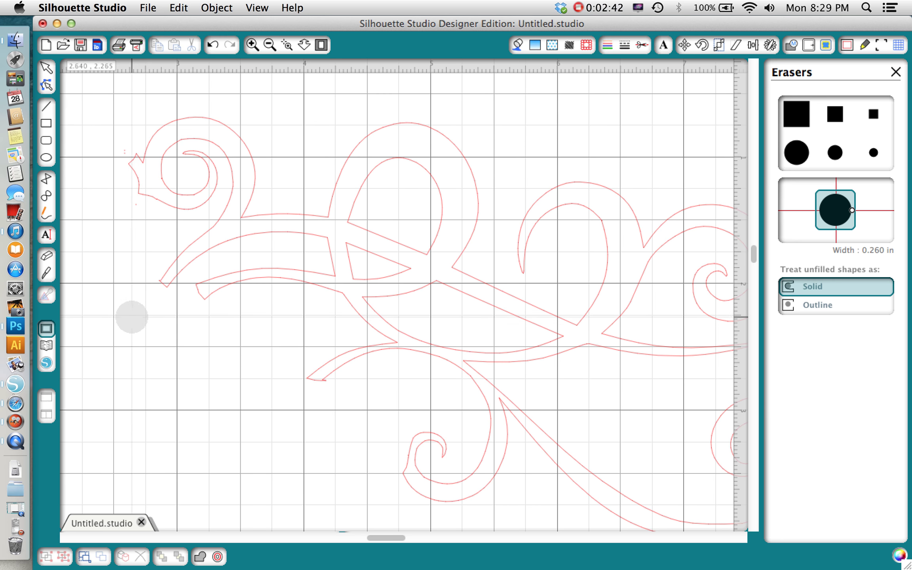
{"action": "left_click_drag", "start_coordinate": [120, 148], "coordinate": [142, 209]}
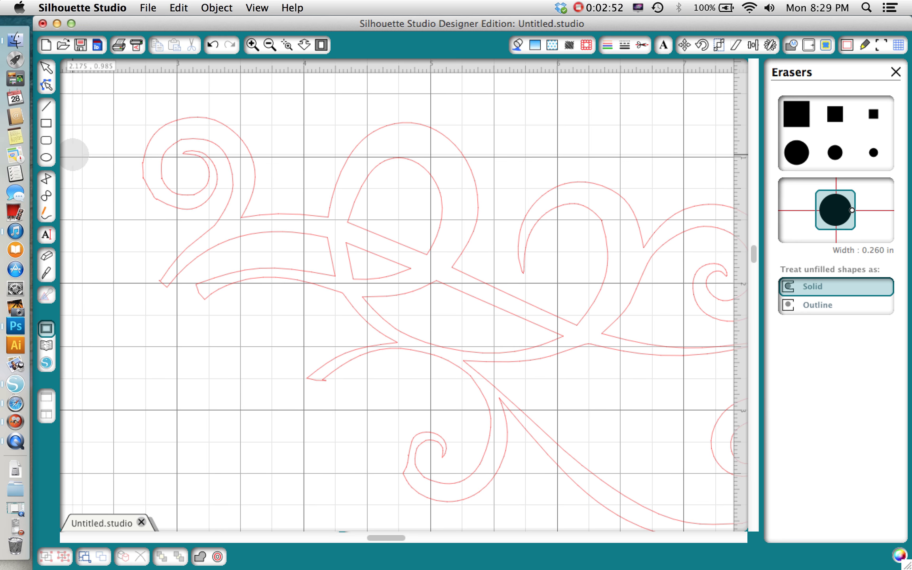
Step: Delete the stray edit points on the flourish's left spiral
{"action": "left_click", "coordinate": [47, 85]}
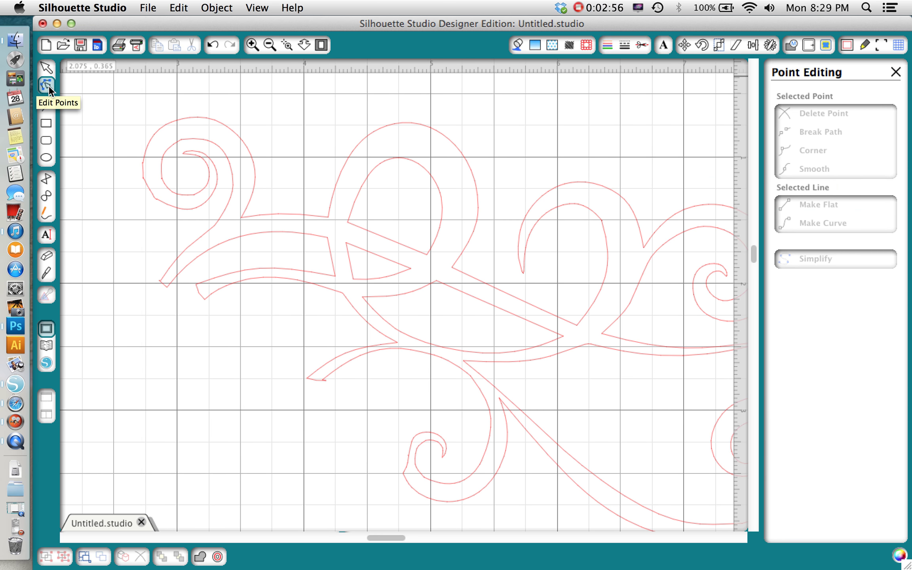
{"action": "left_click", "coordinate": [47, 68]}
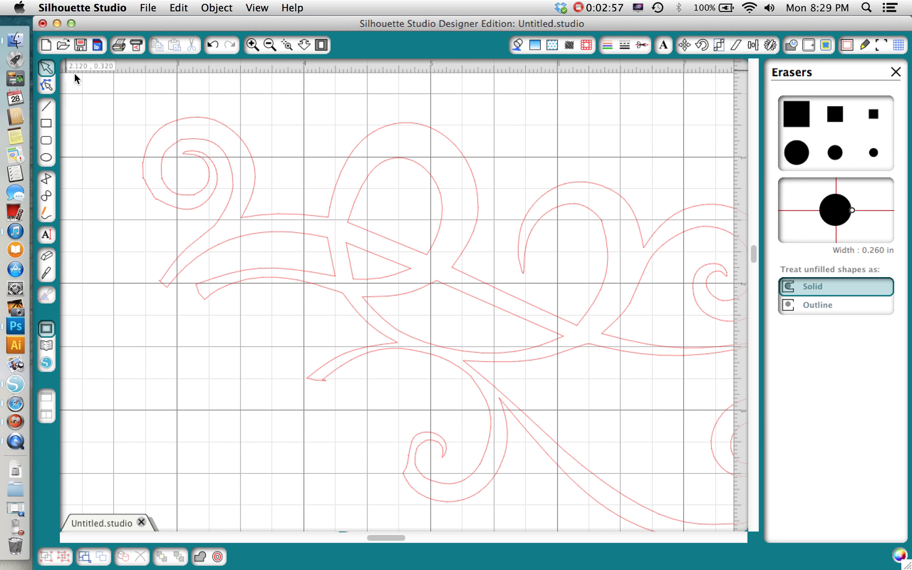
{"action": "left_click", "coordinate": [179, 138]}
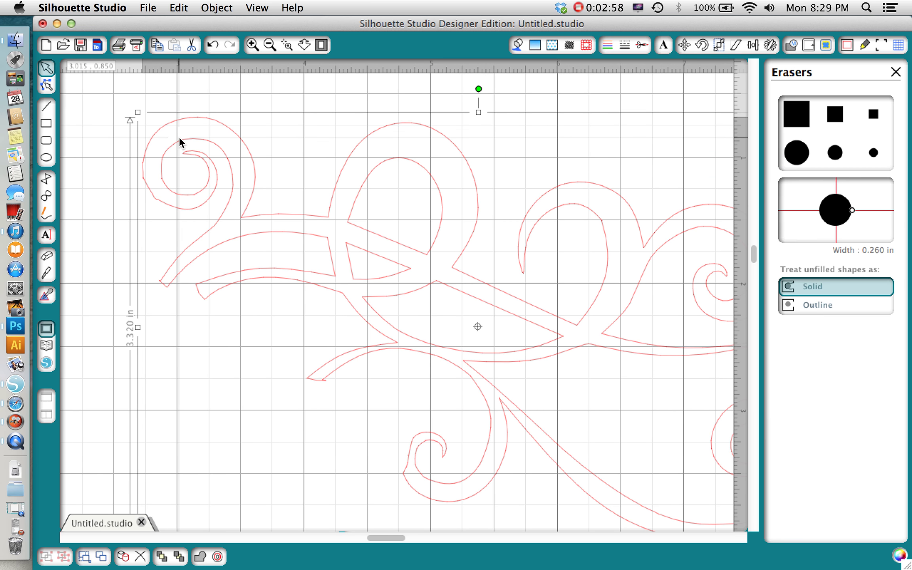
{"action": "left_click", "coordinate": [42, 88]}
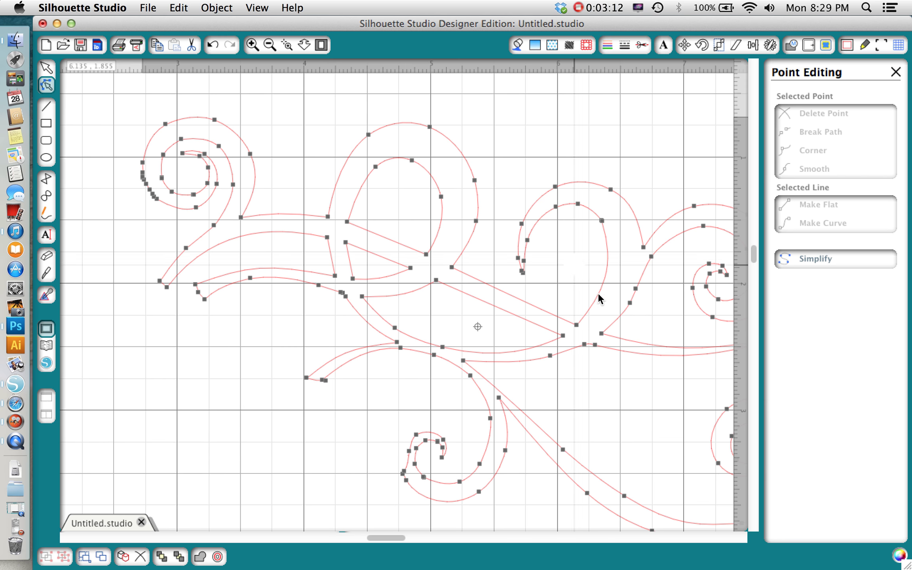
{"action": "left_click", "coordinate": [142, 177]}
{"action": "left_click", "coordinate": [825, 115]}
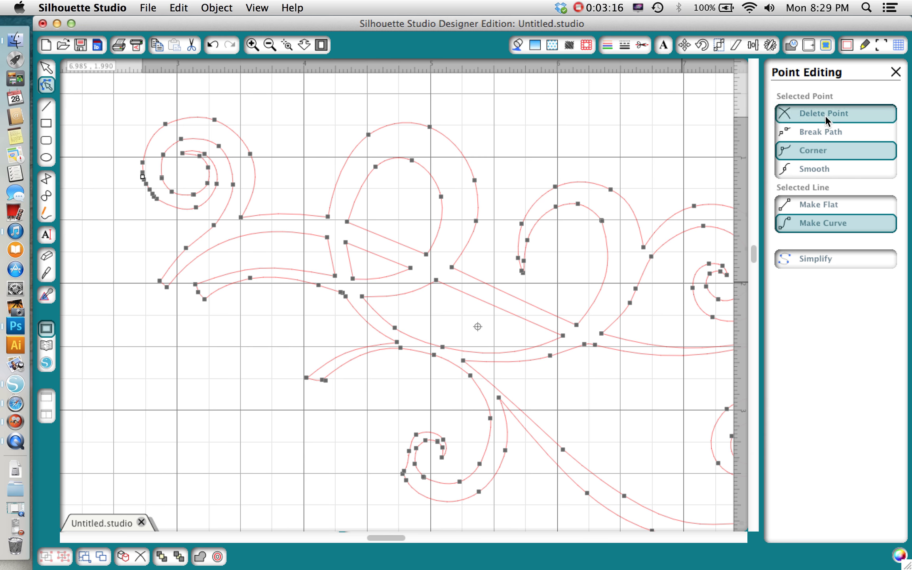
{"action": "left_click", "coordinate": [152, 194]}
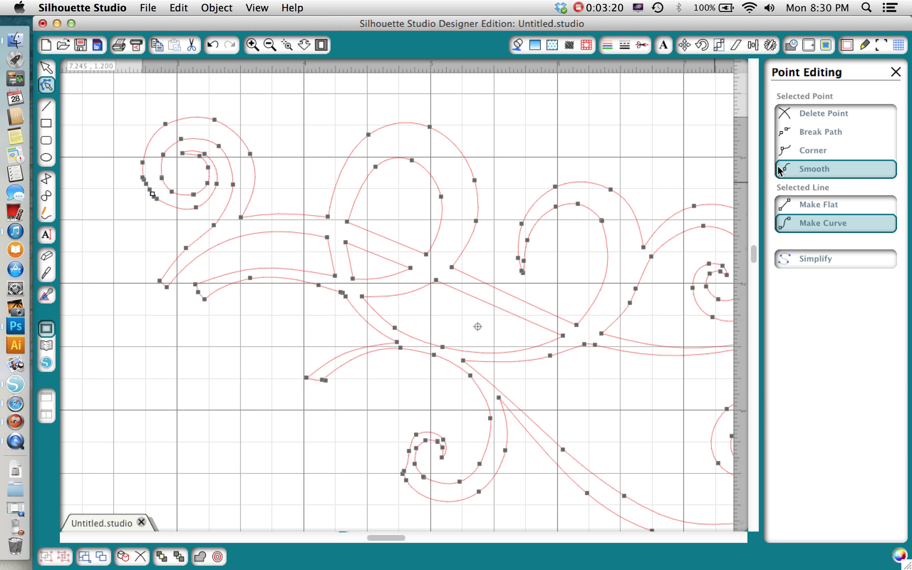
{"action": "left_click", "coordinate": [818, 113]}
{"action": "left_click", "coordinate": [818, 113]}
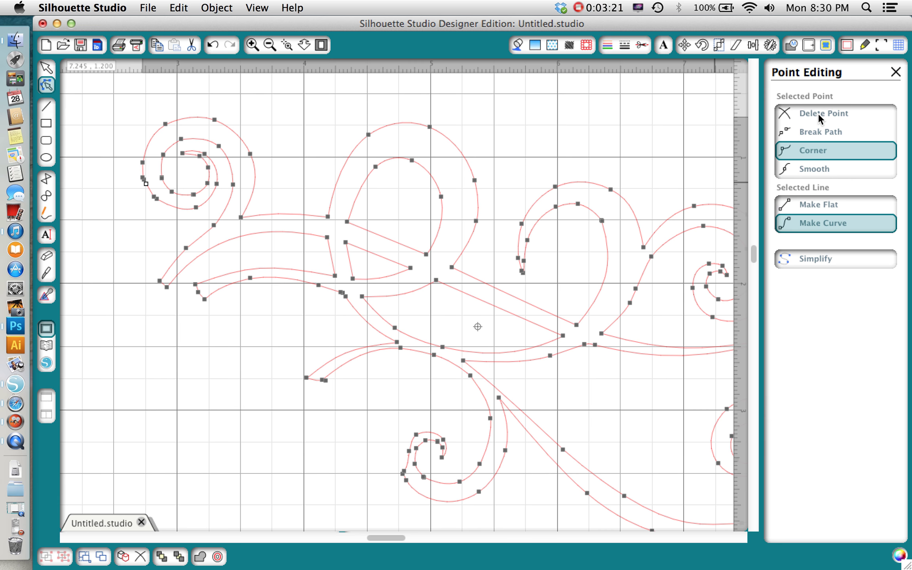
Step: Remove the leftover point at the end of the left spiral
{"action": "left_click", "coordinate": [143, 178]}
{"action": "left_click", "coordinate": [145, 182]}
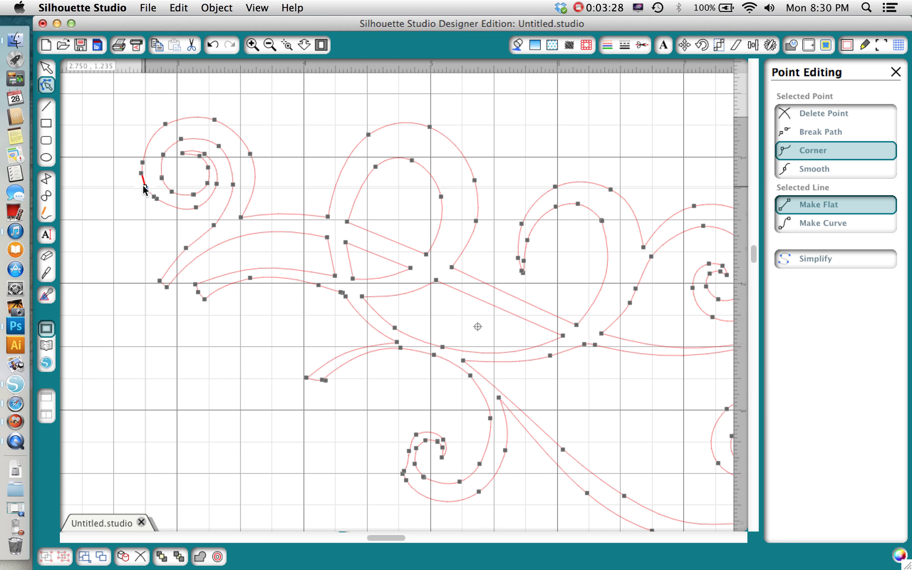
{"action": "left_click", "coordinate": [150, 192]}
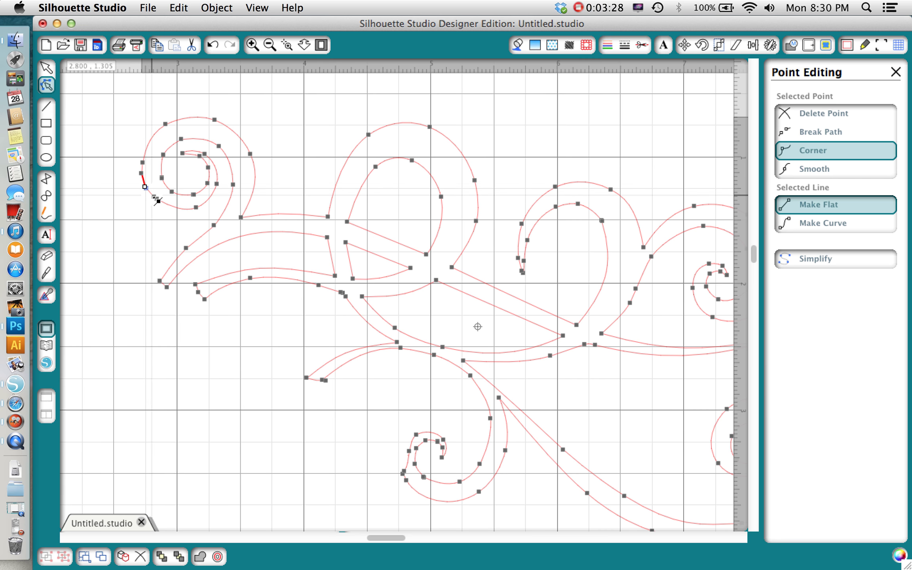
{"action": "left_click", "coordinate": [810, 118]}
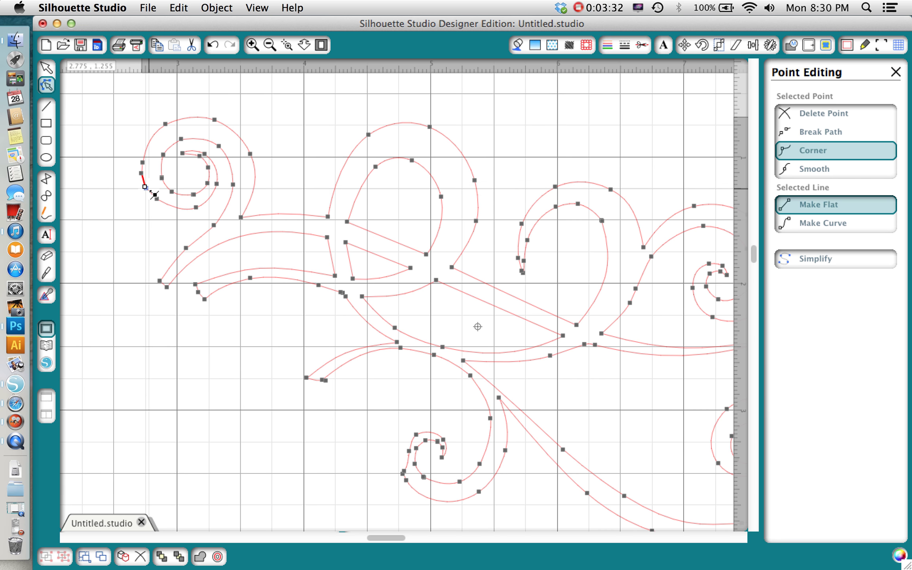
{"action": "left_click", "coordinate": [233, 344]}
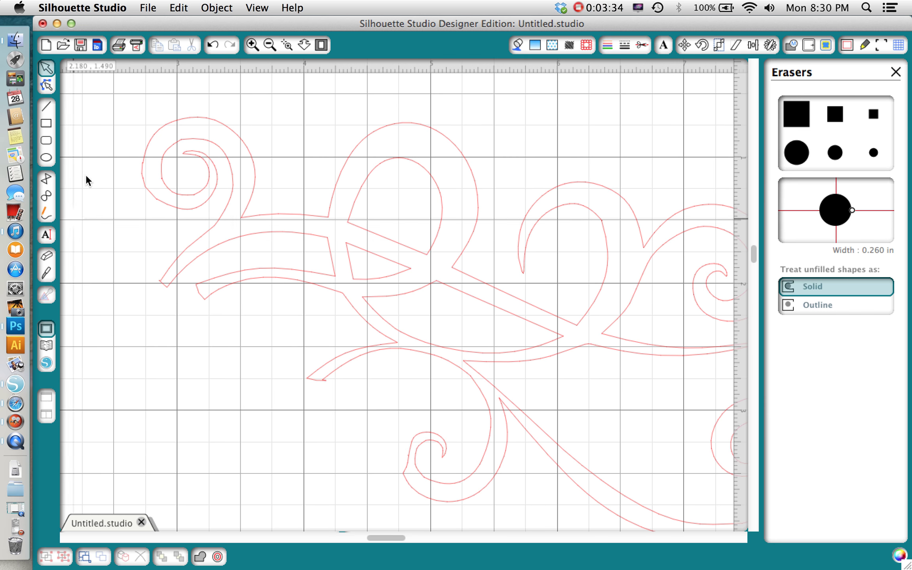
Step: Reshape the small lower swirl by nudging its end point slightly right
{"action": "left_click", "coordinate": [49, 85]}
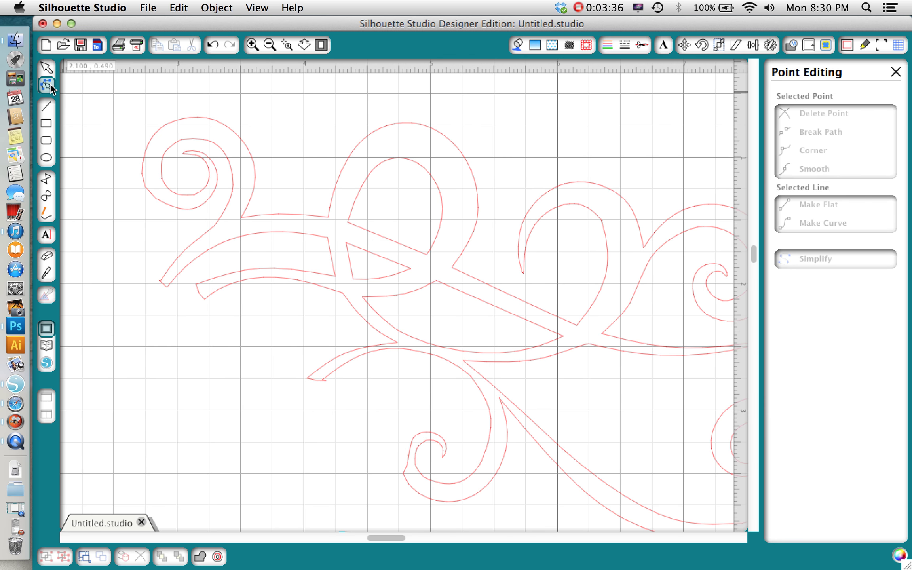
{"action": "left_click", "coordinate": [411, 460]}
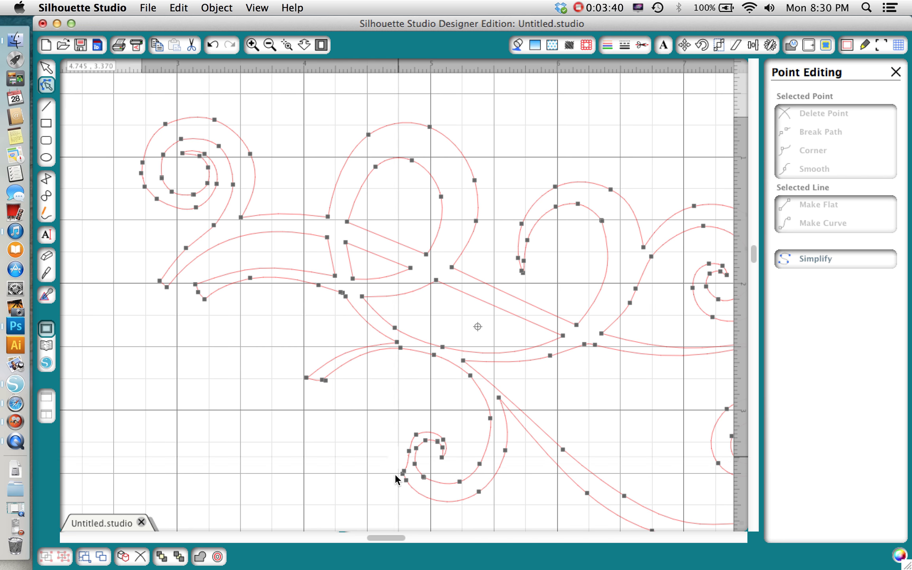
{"action": "left_click", "coordinate": [402, 463]}
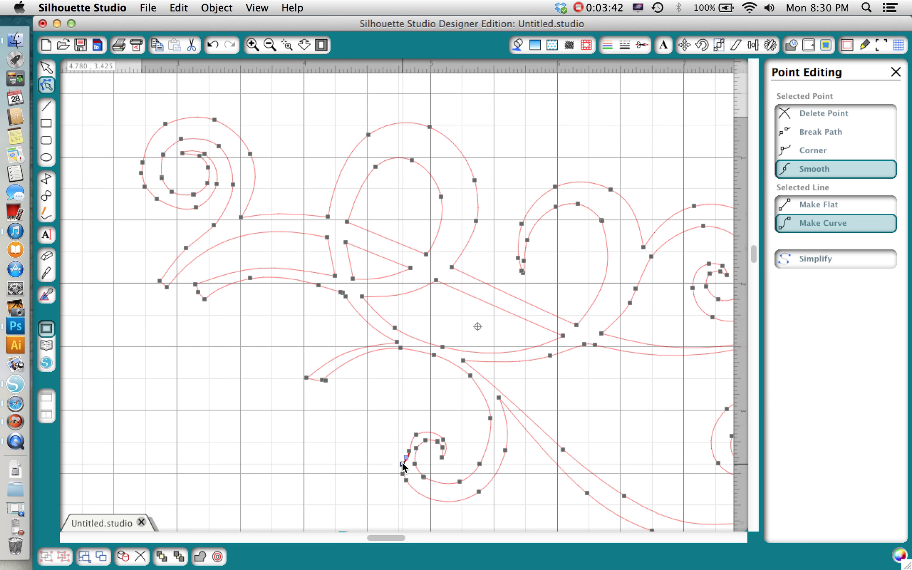
{"action": "left_click", "coordinate": [412, 454]}
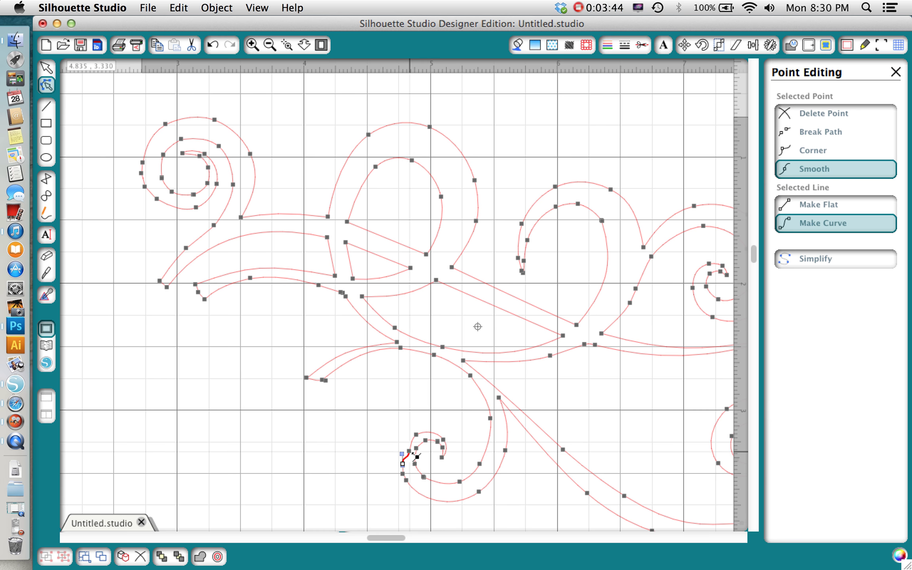
{"action": "left_click", "coordinate": [404, 450]}
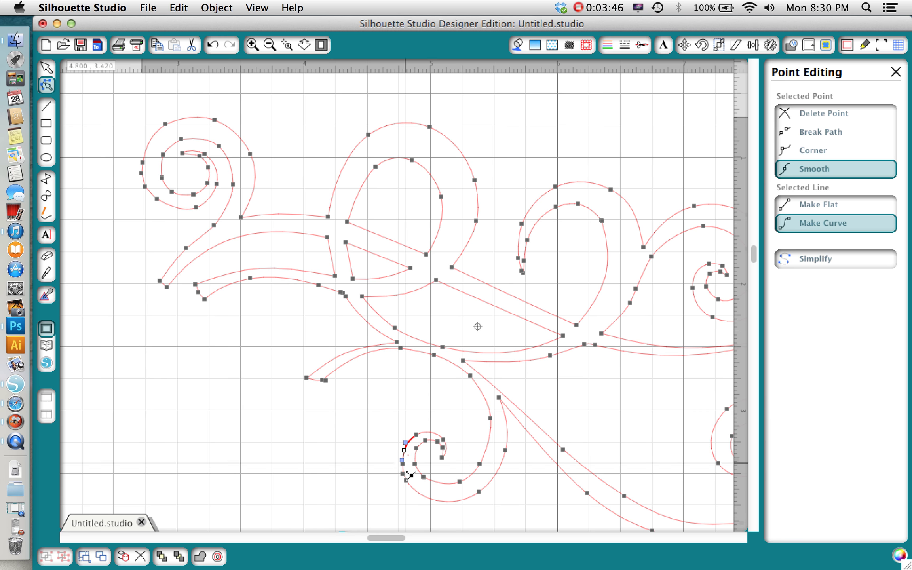
{"action": "left_click", "coordinate": [401, 464]}
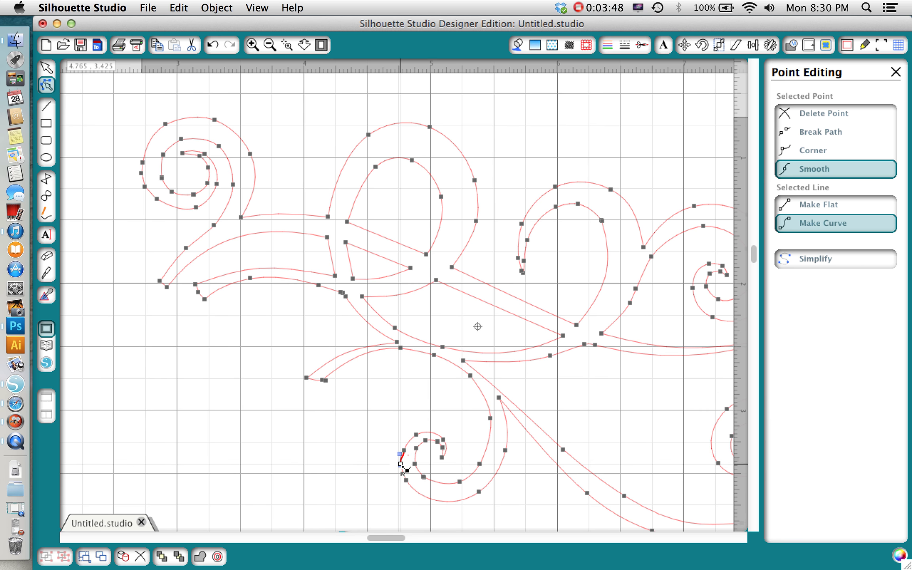
{"action": "left_click_drag", "start_coordinate": [401, 464], "coordinate": [402, 465]}
Step: Delete the extra point at the left tail's tip and finish point editing
{"action": "left_click", "coordinate": [326, 380]}
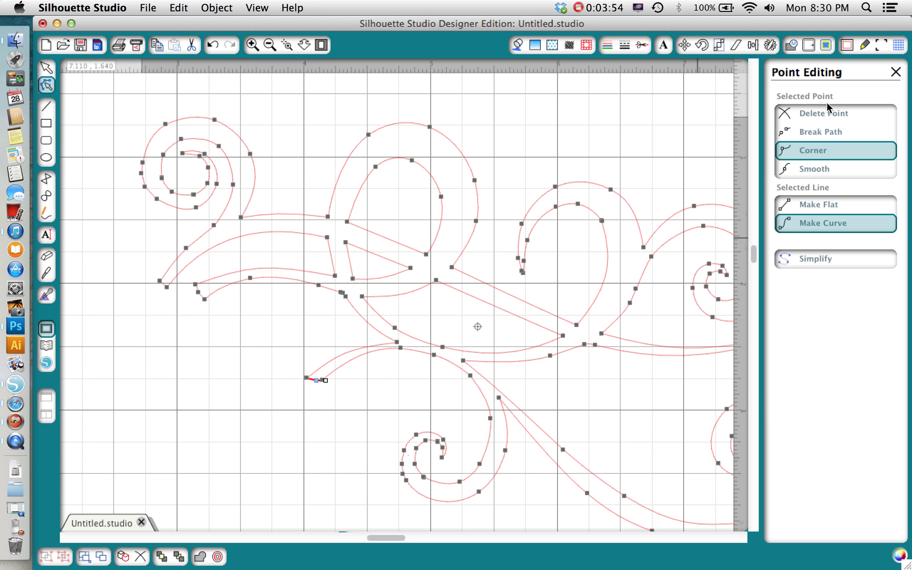
{"action": "left_click", "coordinate": [824, 114]}
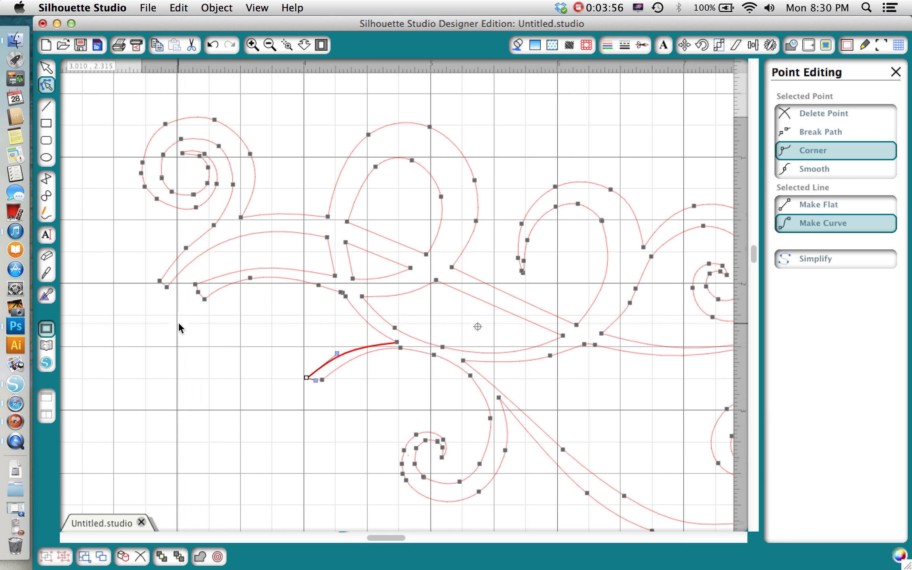
{"action": "left_click", "coordinate": [106, 119]}
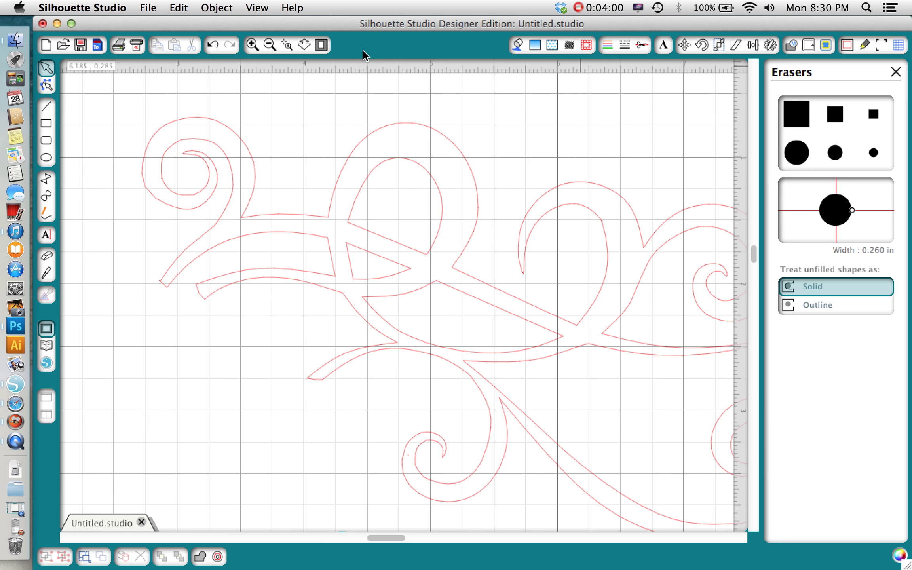
Step: Fit the mat to the window and select the 5.310 x 3.320 in flourish in the Rhinestones panel
{"action": "left_click", "coordinate": [322, 44]}
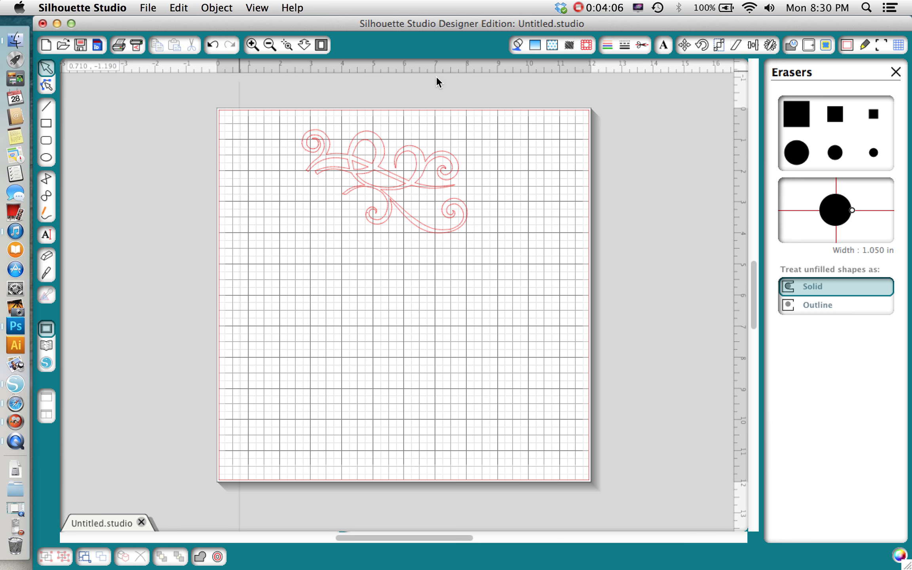
{"action": "left_click", "coordinate": [584, 48]}
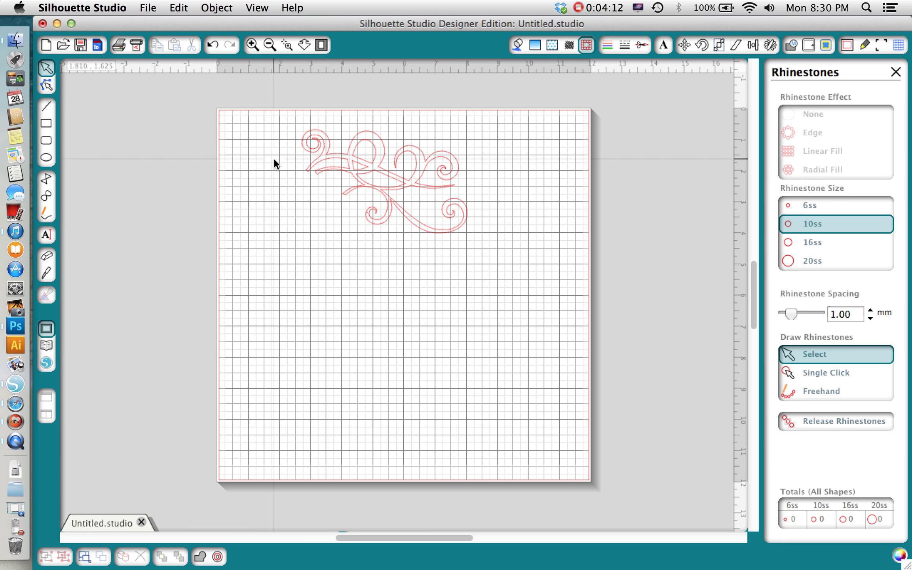
{"action": "left_click", "coordinate": [374, 152]}
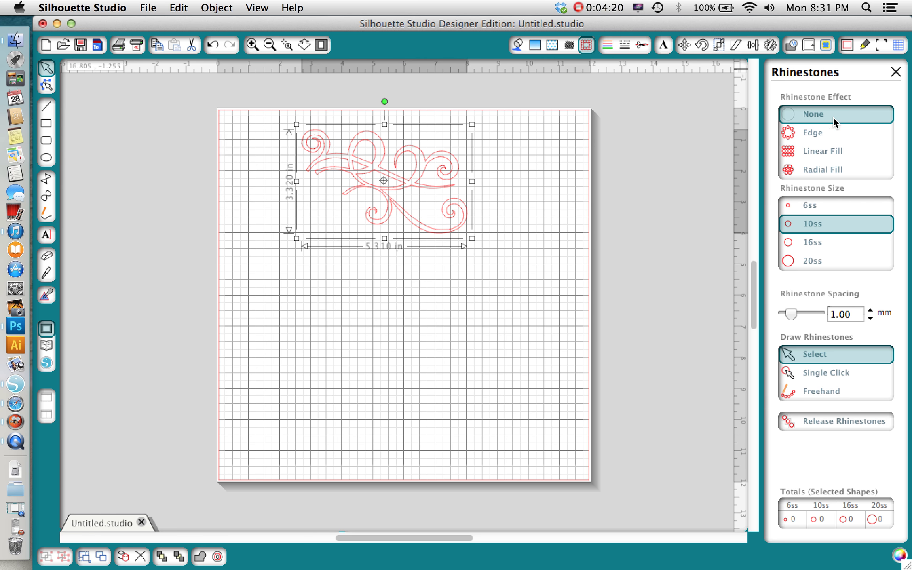
Step: Preview Edge, Linear and Radial rhinestone fills and enlarge the flourish to 8.370 x 5.235 in
{"action": "left_click", "coordinate": [809, 133]}
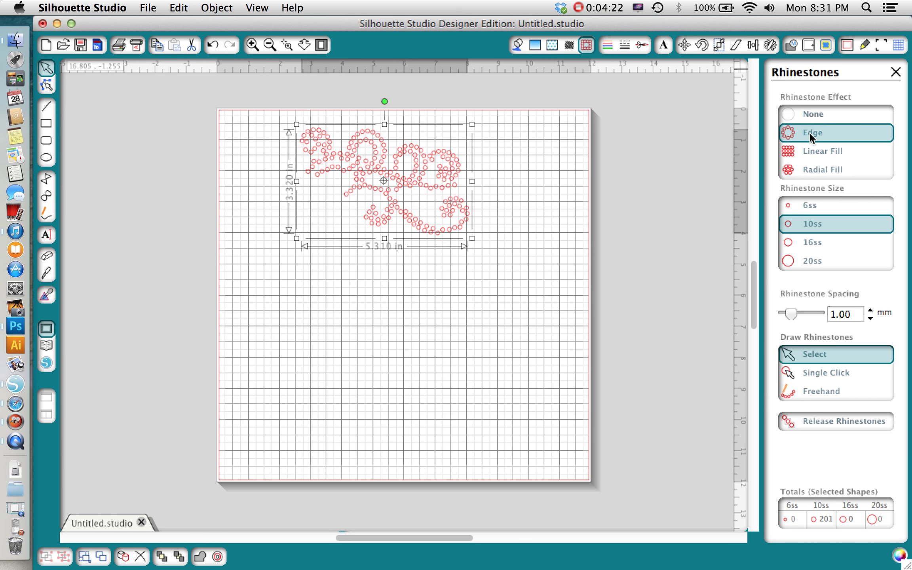
{"action": "left_click", "coordinate": [825, 150]}
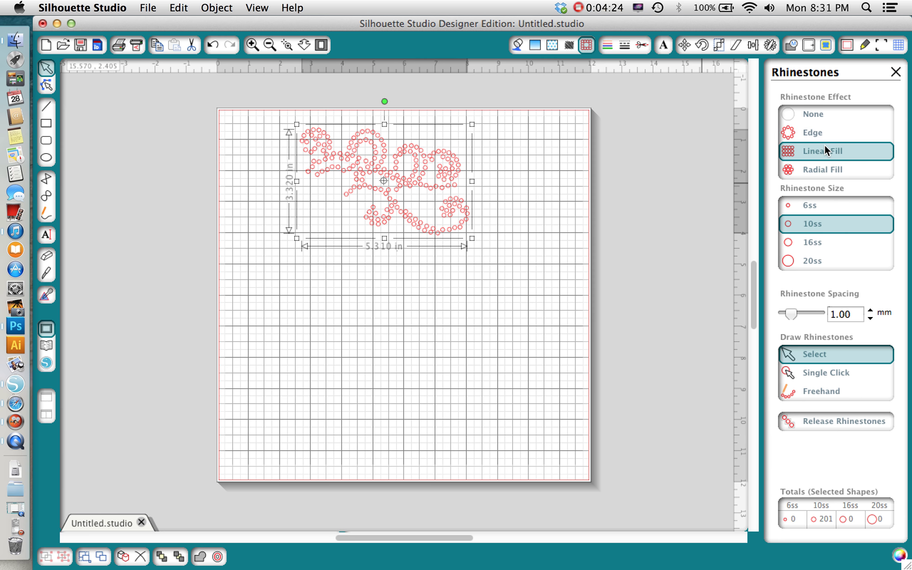
{"action": "left_click", "coordinate": [824, 170]}
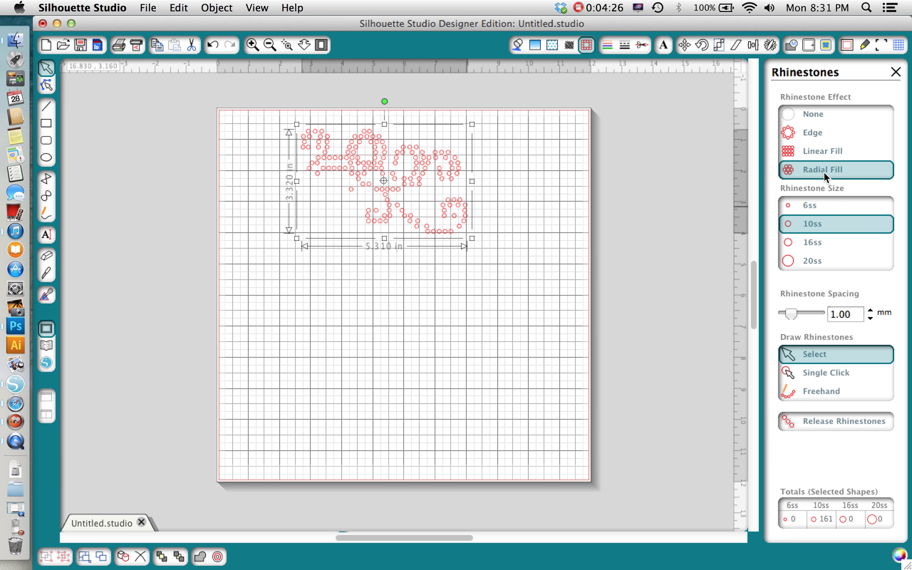
{"action": "left_click", "coordinate": [810, 133]}
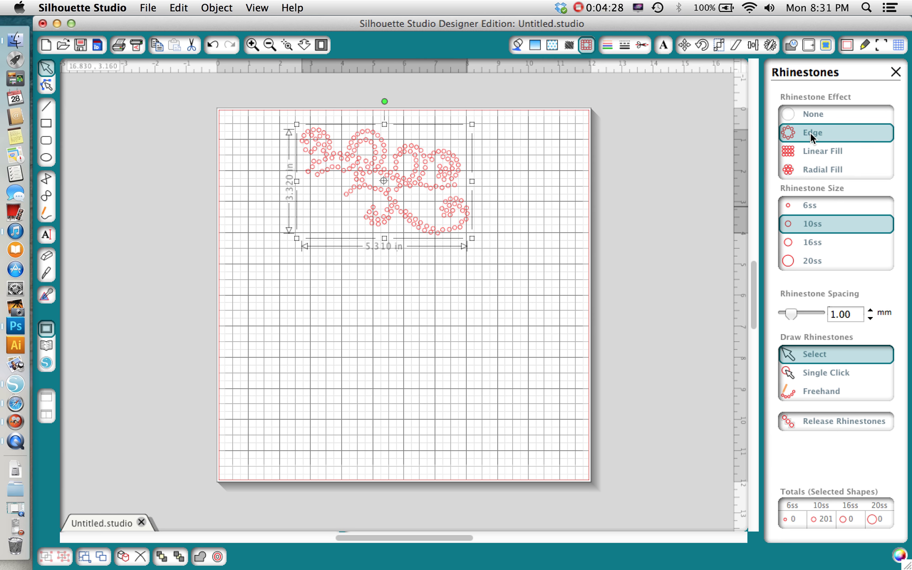
{"action": "left_click", "coordinate": [807, 158]}
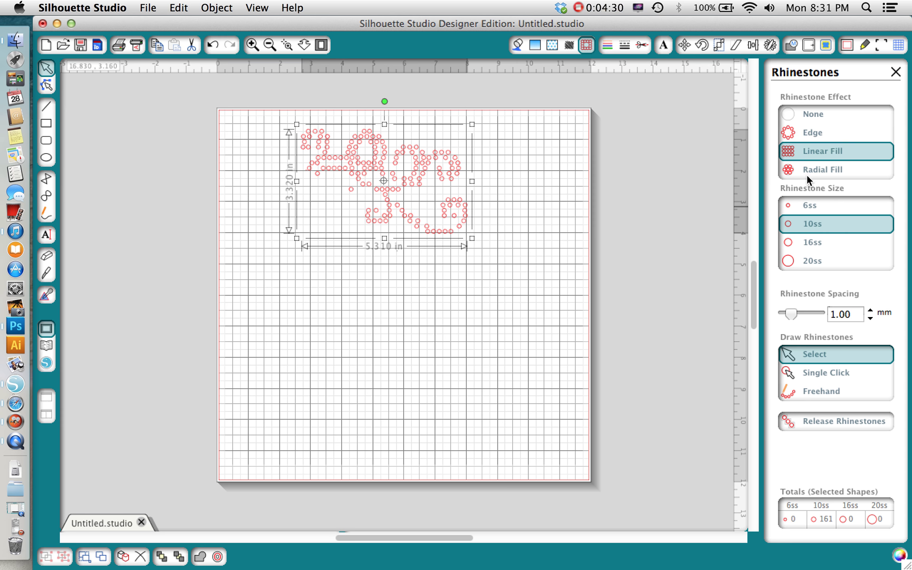
{"action": "left_click", "coordinate": [807, 170]}
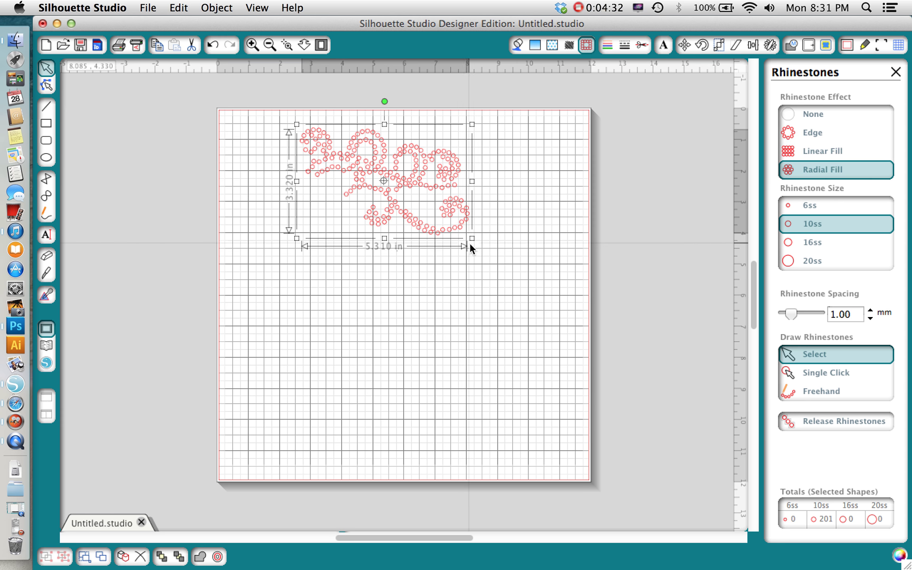
{"action": "left_click_drag", "start_coordinate": [473, 238], "coordinate": [559, 309]}
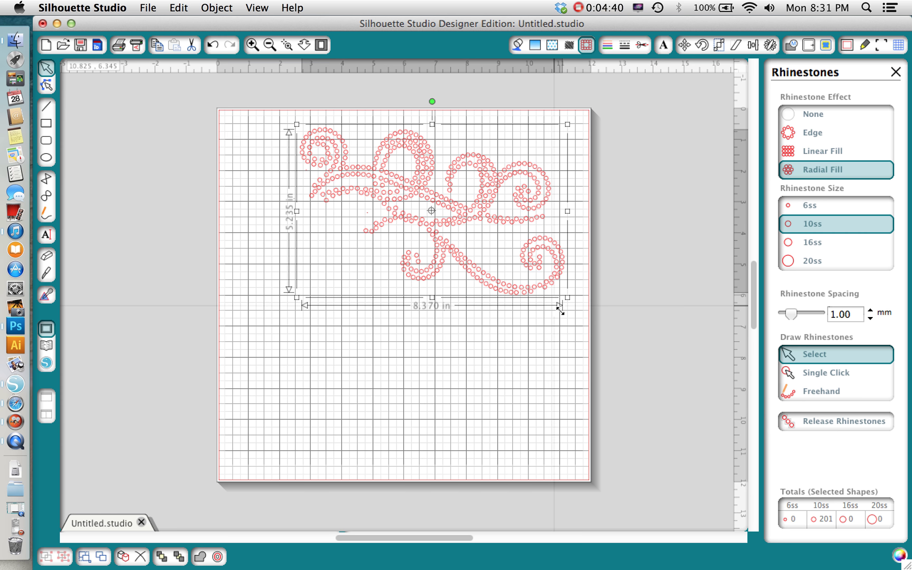
Step: Compare the fills again and settle on an Edge outline of 401 10ss stones
{"action": "left_click", "coordinate": [807, 133]}
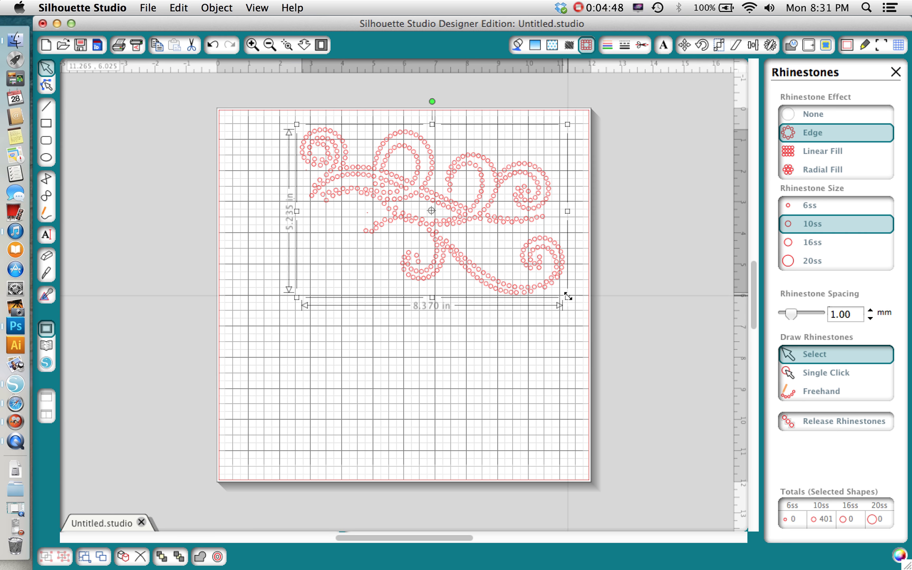
{"action": "left_click", "coordinate": [804, 151]}
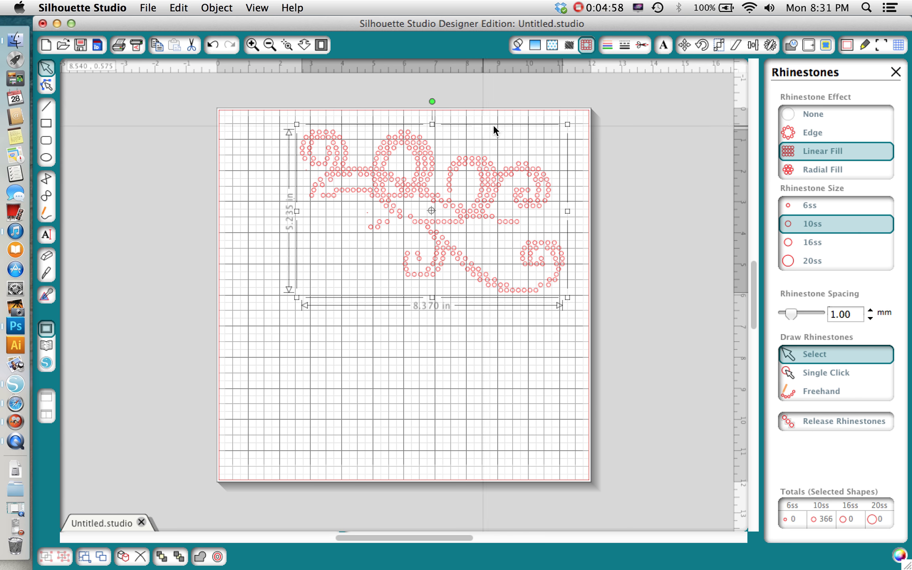
{"action": "left_click", "coordinate": [811, 170]}
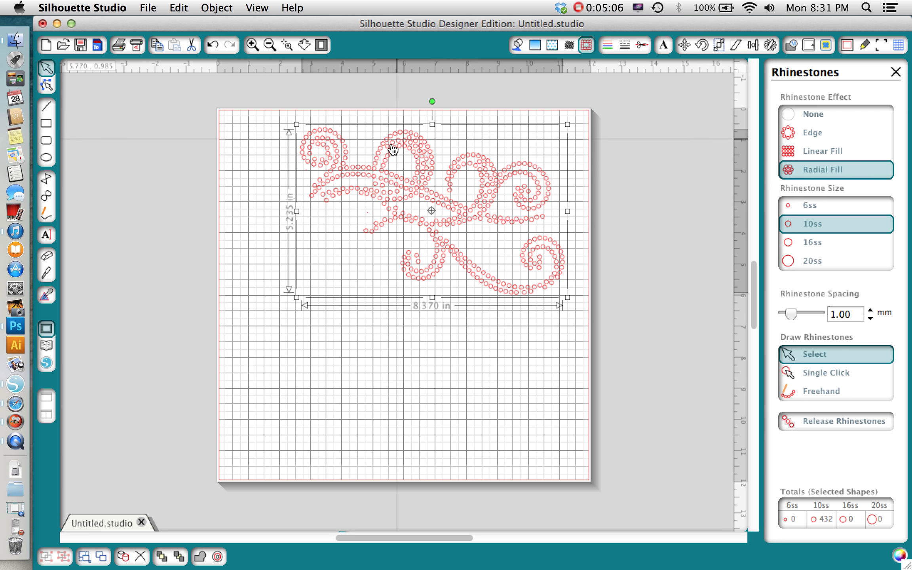
{"action": "left_click", "coordinate": [817, 151]}
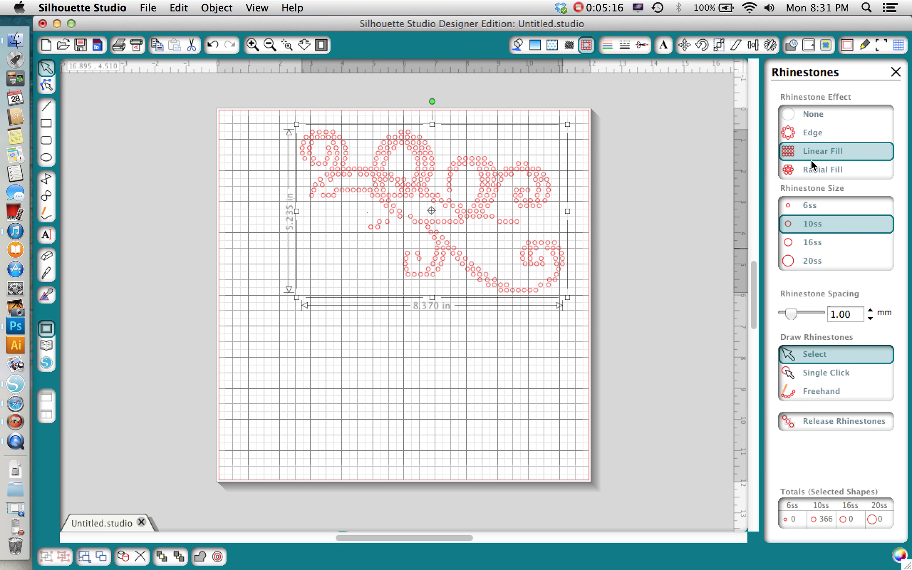
{"action": "left_click", "coordinate": [810, 129]}
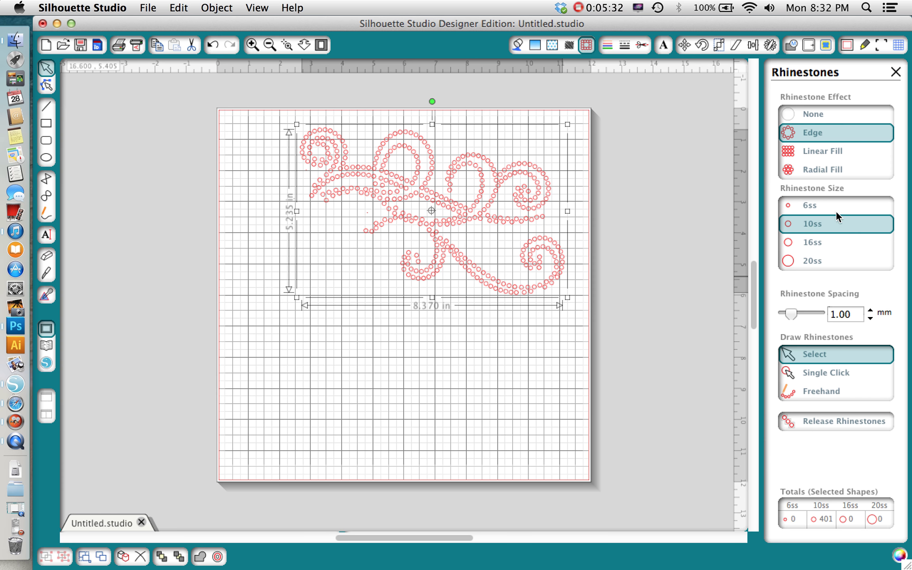
{"action": "left_click", "coordinate": [808, 205]}
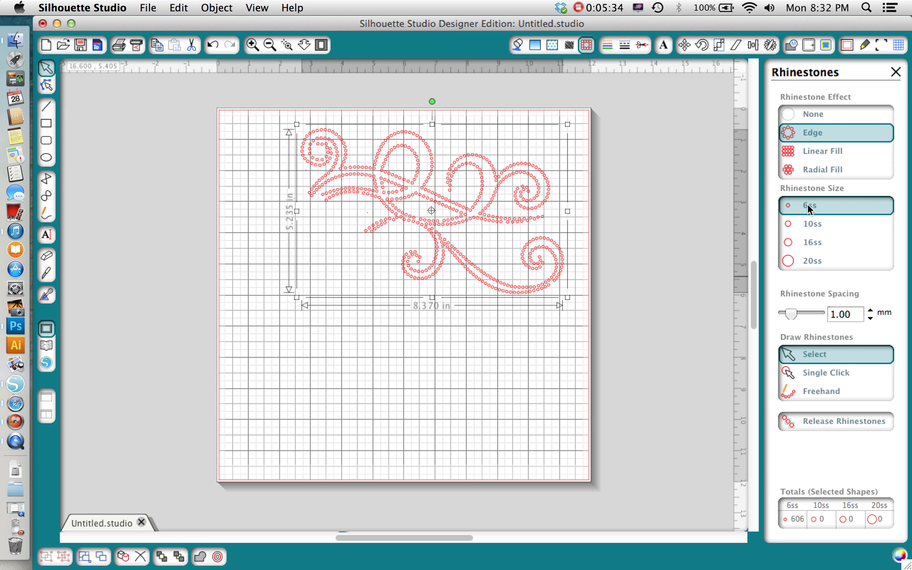
{"action": "left_click", "coordinate": [808, 242]}
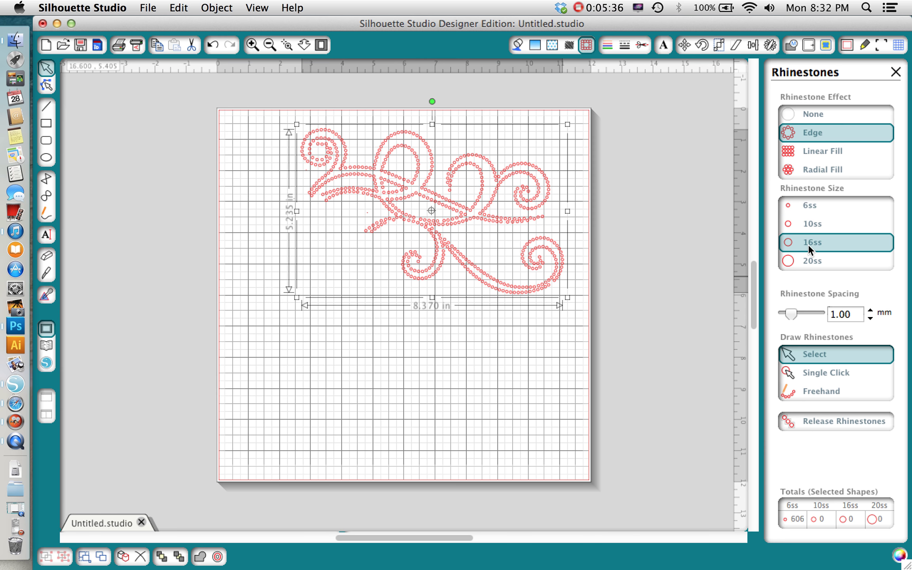
{"action": "left_click", "coordinate": [809, 262]}
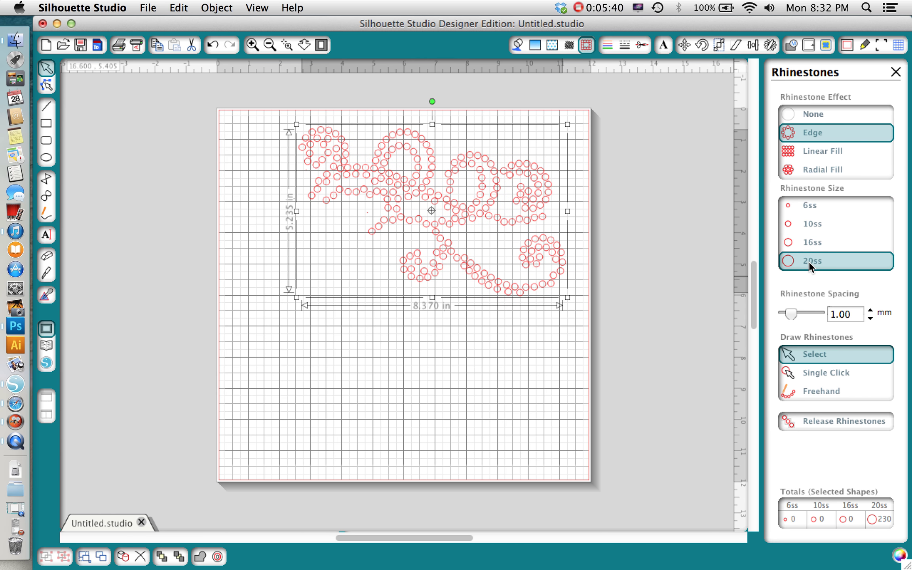
{"action": "left_click", "coordinate": [809, 205]}
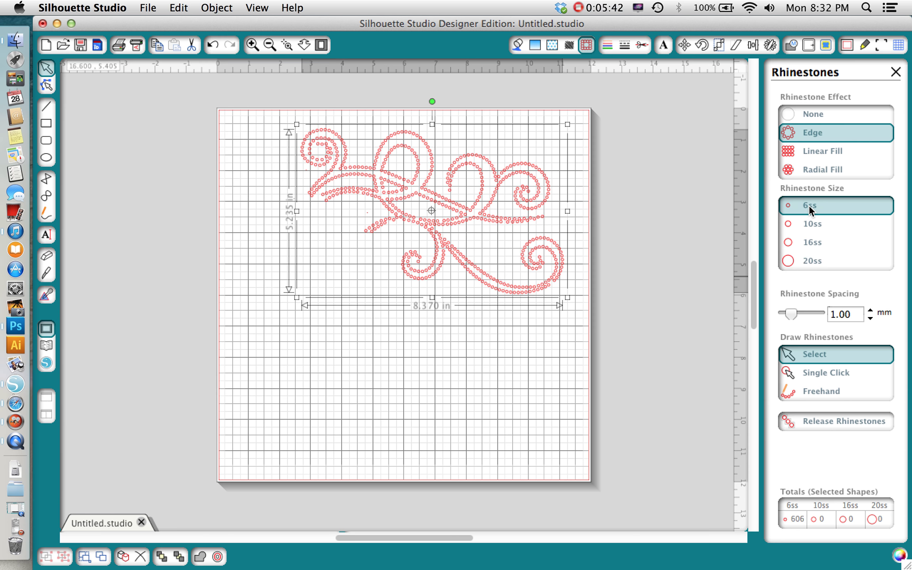
{"action": "left_click", "coordinate": [810, 224]}
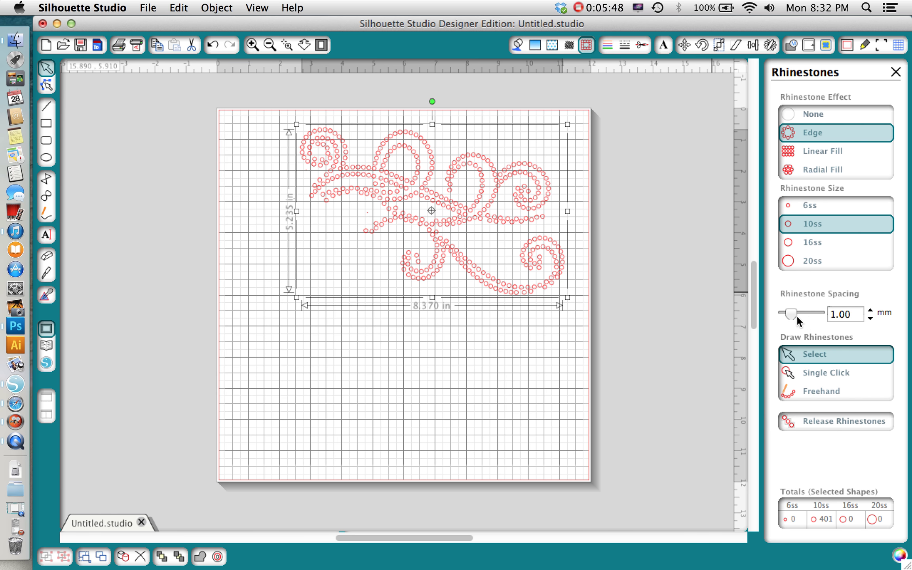
{"action": "left_click_drag", "start_coordinate": [792, 313], "coordinate": [768, 314]}
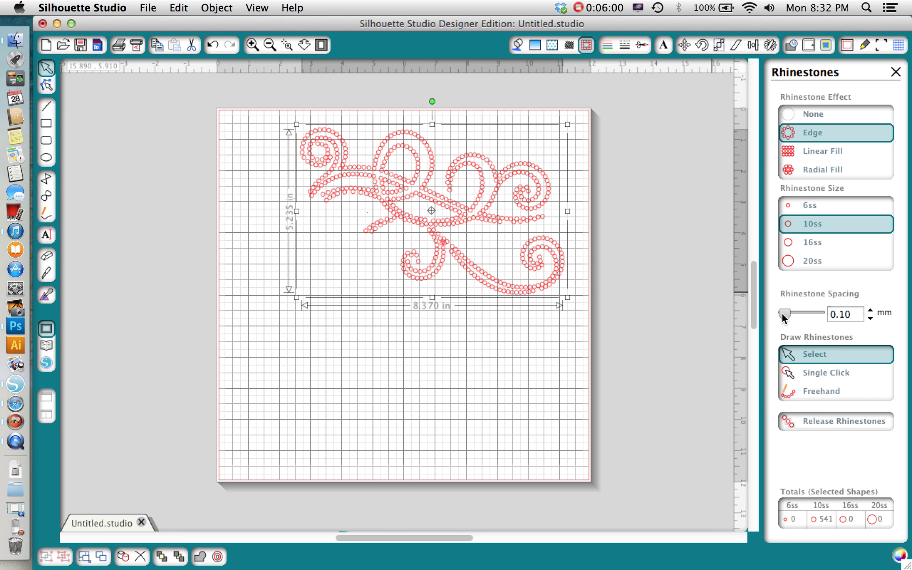
{"action": "left_click_drag", "start_coordinate": [787, 313], "coordinate": [792, 313]}
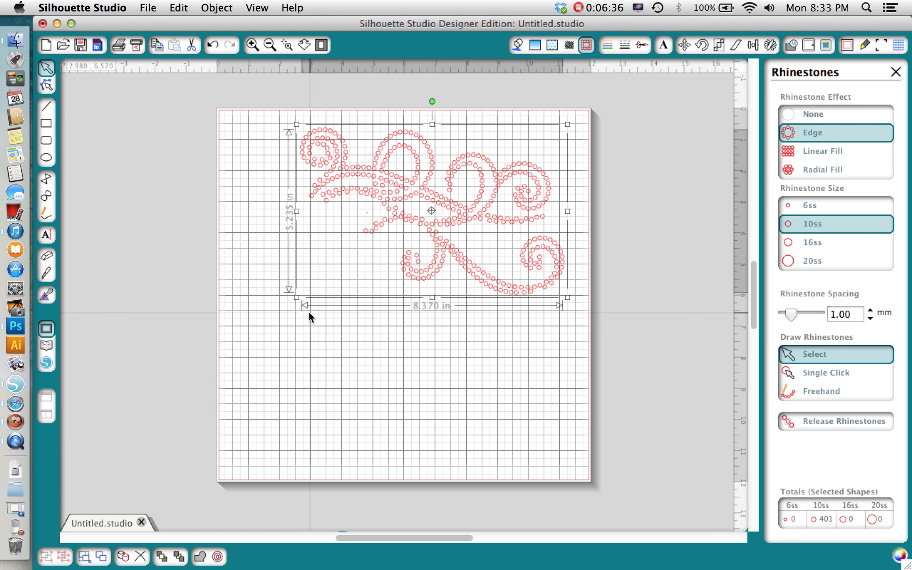
Step: Resize the flourish to 8.165 x 5.105 in and release it into 385 individual stones
{"action": "left_click_drag", "start_coordinate": [300, 297], "coordinate": [307, 294]}
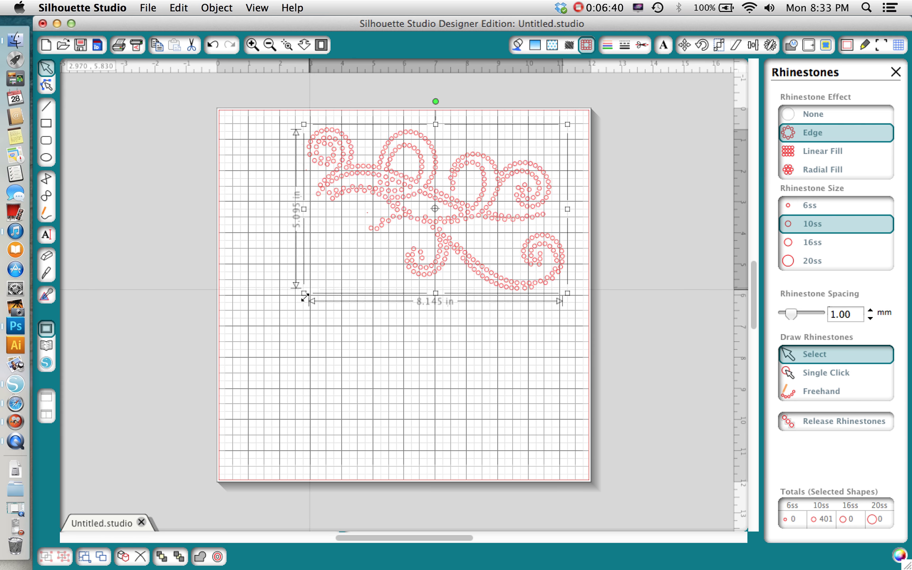
{"action": "left_click_drag", "start_coordinate": [304, 297], "coordinate": [306, 296]}
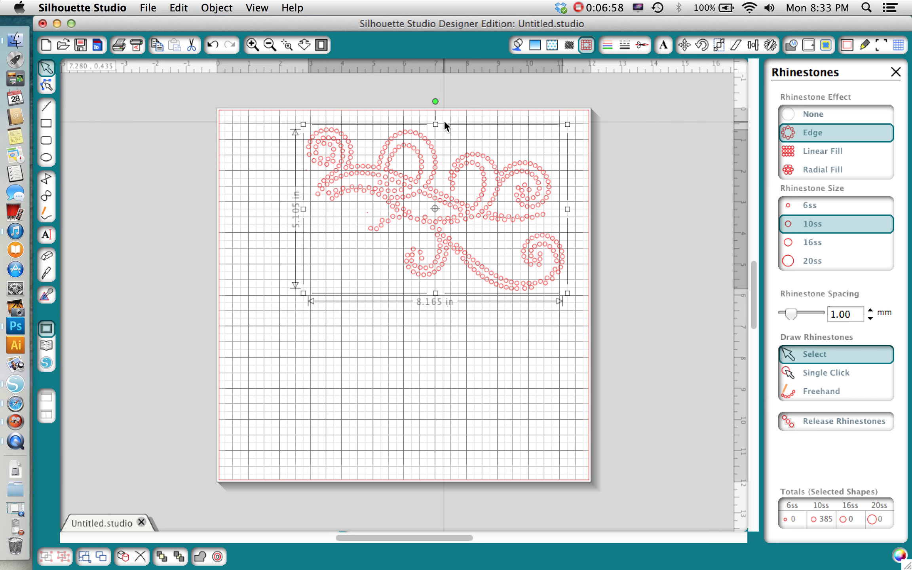
{"action": "left_click", "coordinate": [841, 420]}
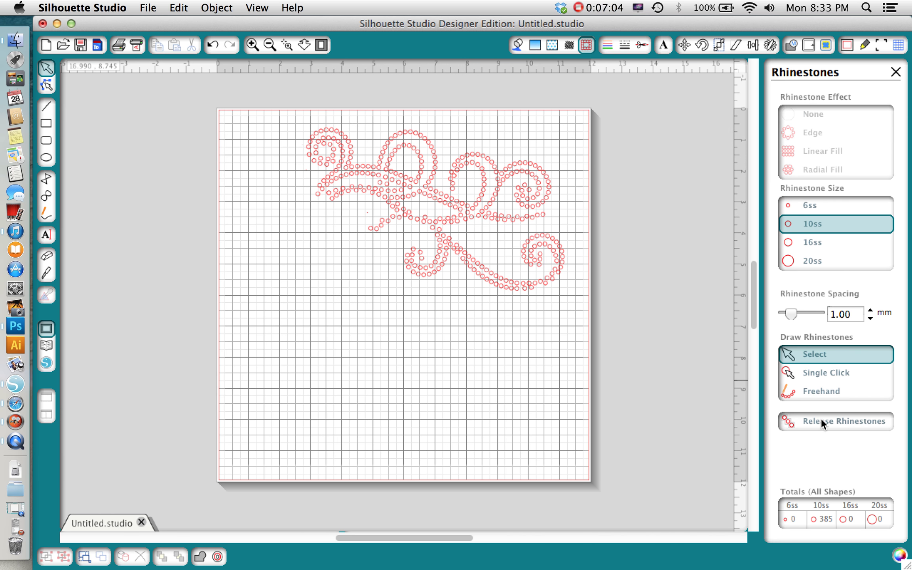
Step: Nudge a lower-curve stone right and the leftmost tail stone slightly left
{"action": "left_click", "coordinate": [490, 276]}
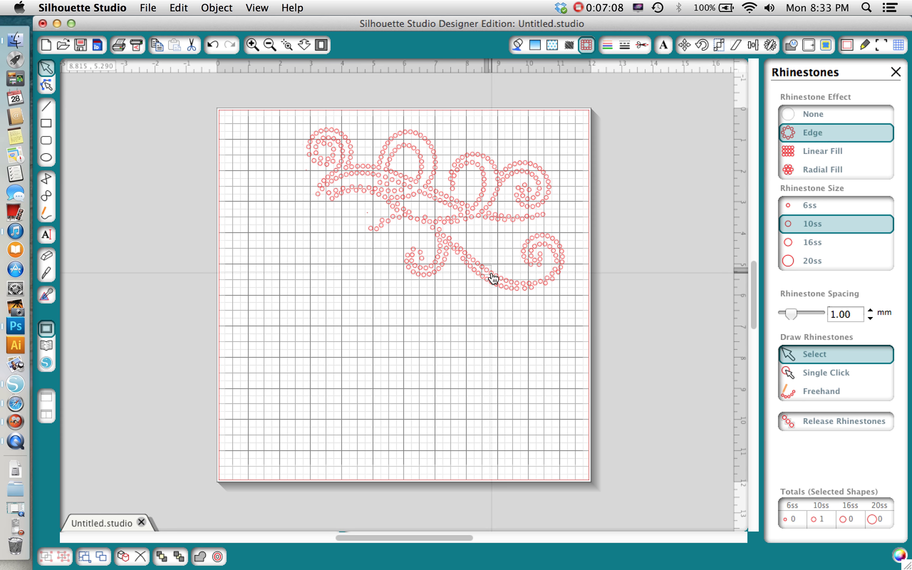
{"action": "left_click_drag", "start_coordinate": [491, 275], "coordinate": [502, 278]}
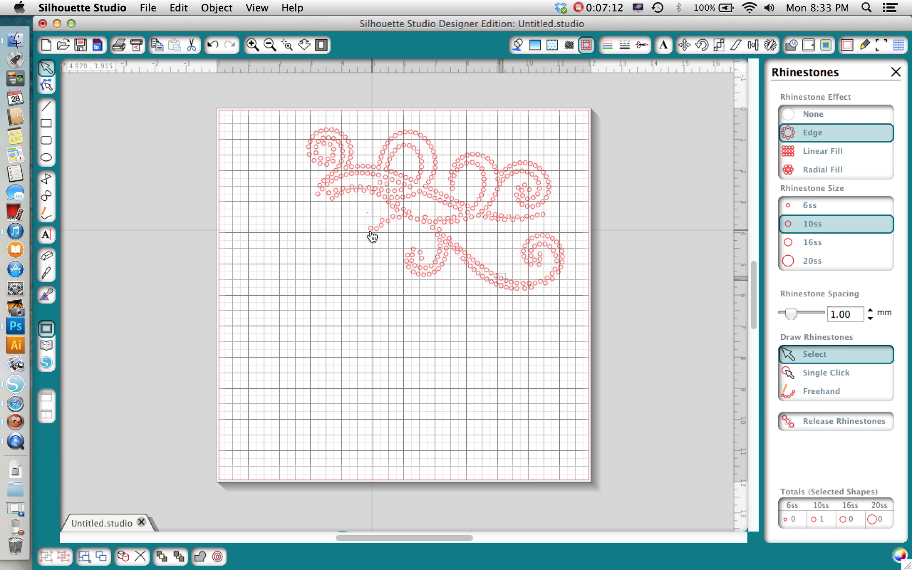
{"action": "left_click_drag", "start_coordinate": [372, 237], "coordinate": [370, 234]}
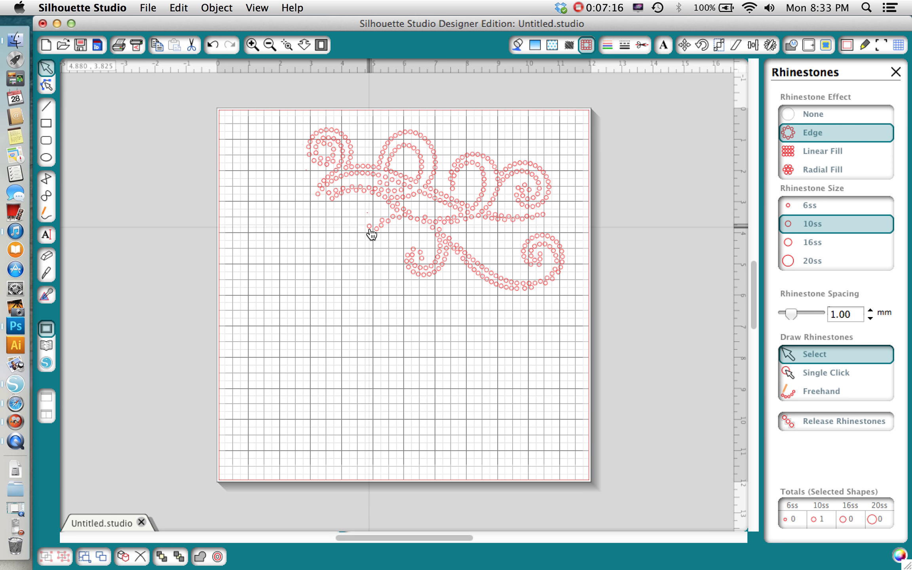
{"action": "left_click", "coordinate": [369, 230]}
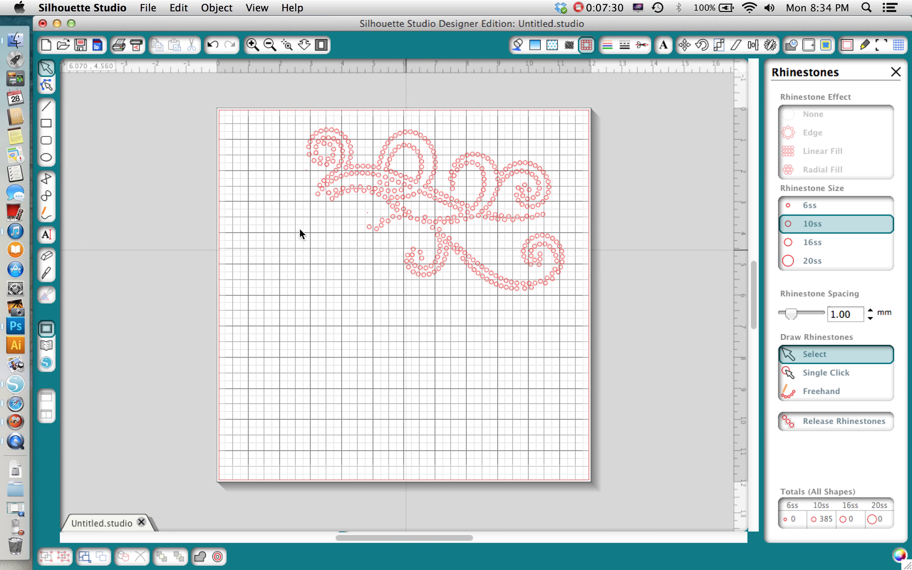
Step: Zoom in and nudge the stone at the curve's left end up into line
{"action": "left_click", "coordinate": [250, 46]}
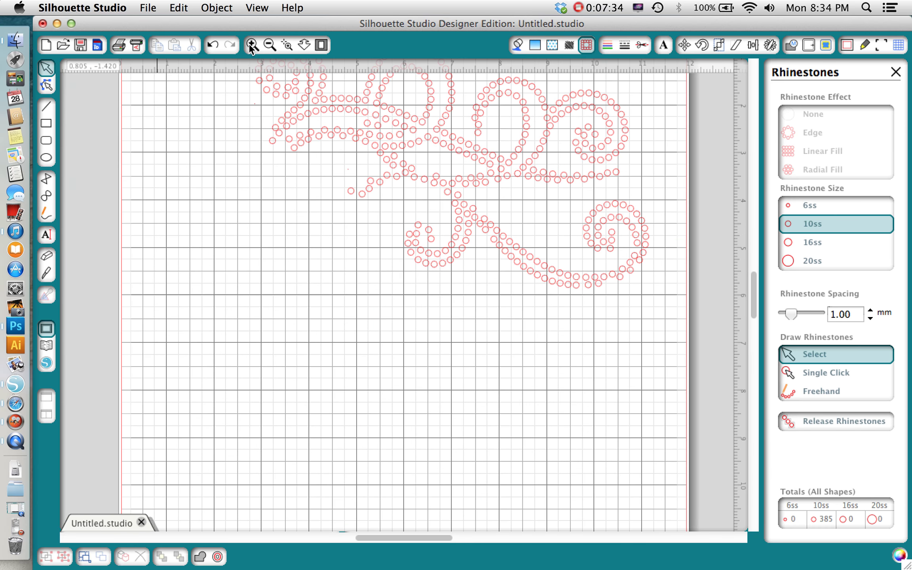
{"action": "left_click", "coordinate": [251, 45]}
{"action": "scroll", "coordinate": [281, 158], "scroll_direction": "down", "scroll_amount": 2}
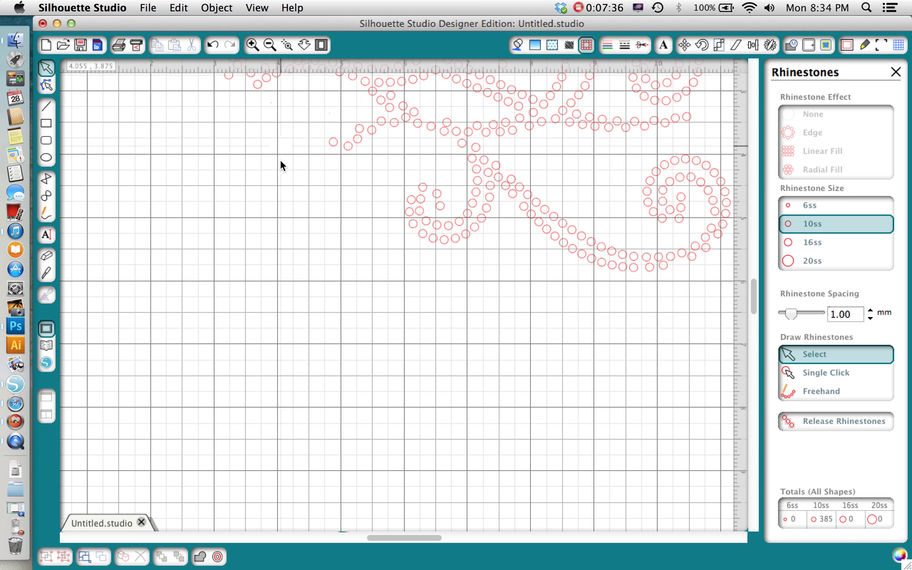
{"action": "scroll", "coordinate": [281, 162], "scroll_direction": "up", "scroll_amount": 5}
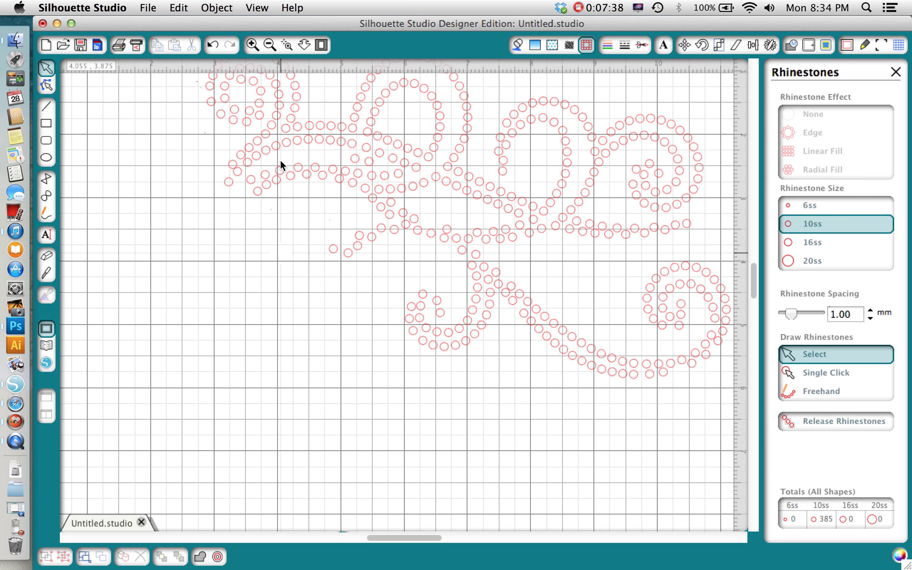
{"action": "scroll", "coordinate": [280, 159], "scroll_direction": "up", "scroll_amount": 2}
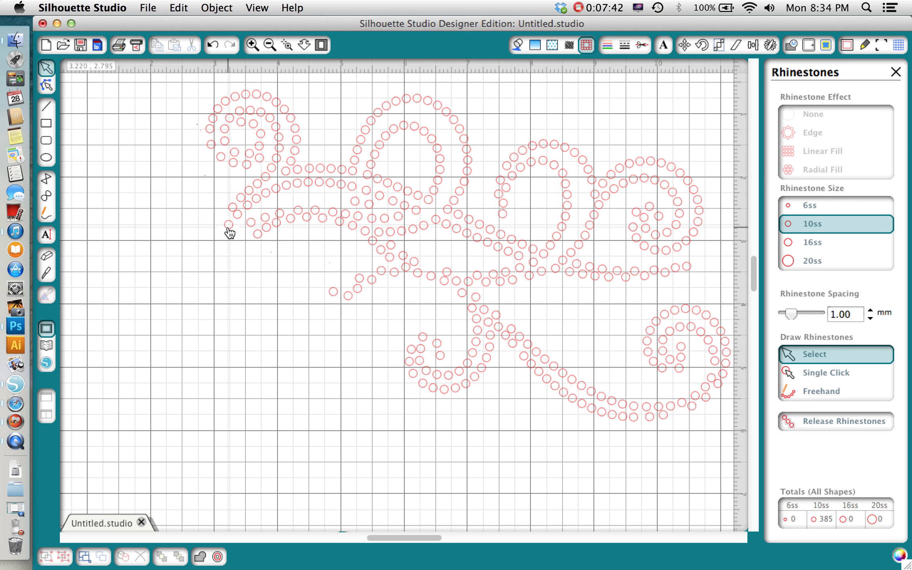
{"action": "left_click", "coordinate": [228, 227]}
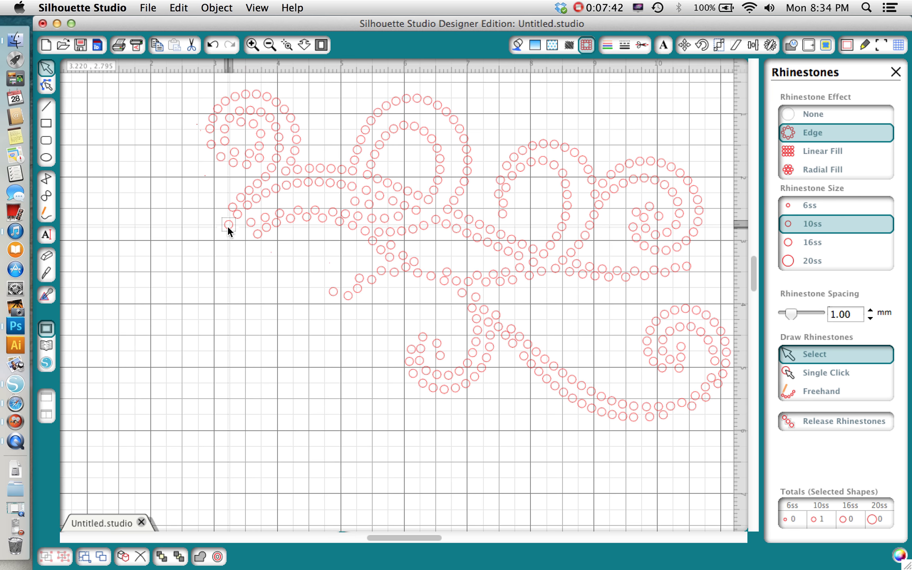
{"action": "left_click", "coordinate": [235, 266]}
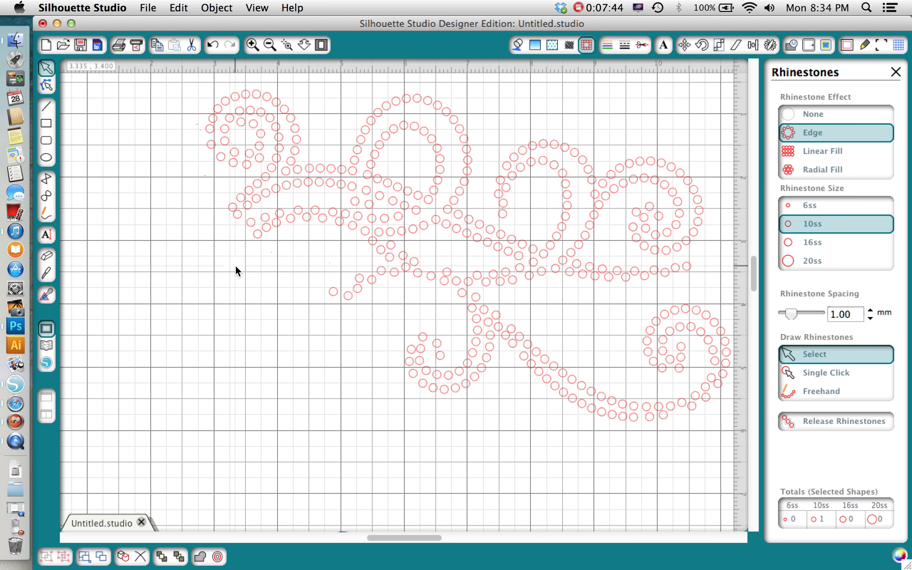
{"action": "left_click", "coordinate": [233, 215]}
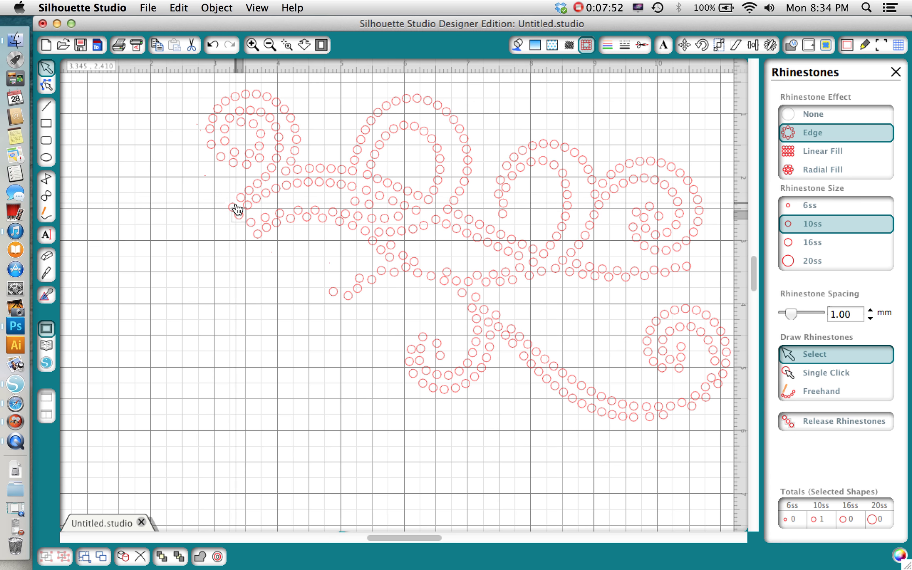
{"action": "left_click_drag", "start_coordinate": [238, 209], "coordinate": [237, 207]}
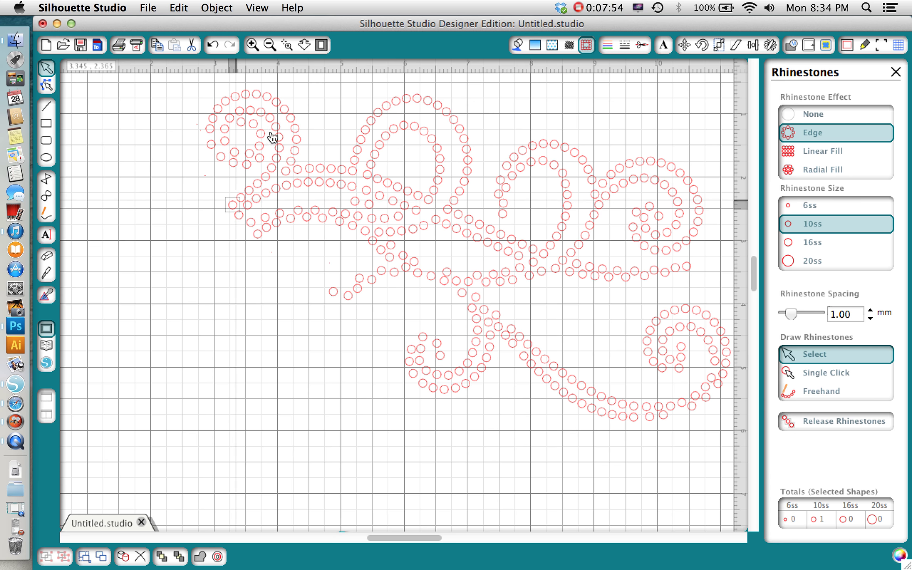
Step: Even out stones in the top-left, lower-right and upper-right spirals and along the outline
{"action": "left_click", "coordinate": [244, 127]}
{"action": "left_click", "coordinate": [241, 168]}
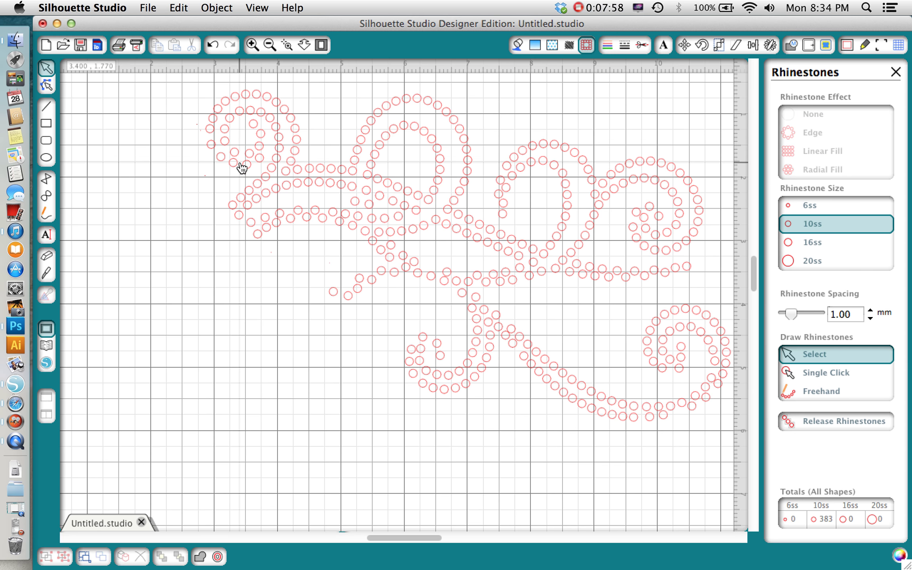
{"action": "left_click", "coordinate": [253, 130]}
{"action": "left_click_drag", "start_coordinate": [253, 132], "coordinate": [251, 136]}
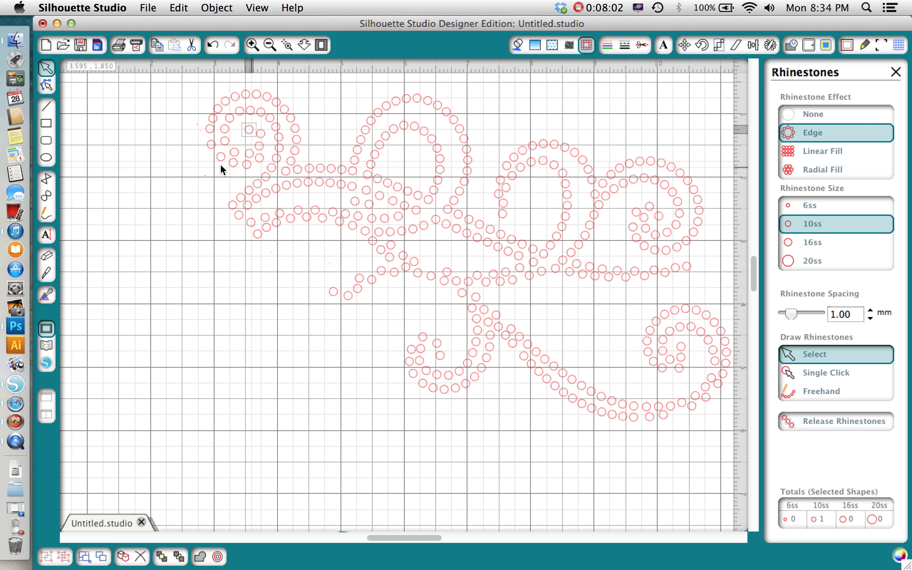
{"action": "left_click", "coordinate": [253, 128]}
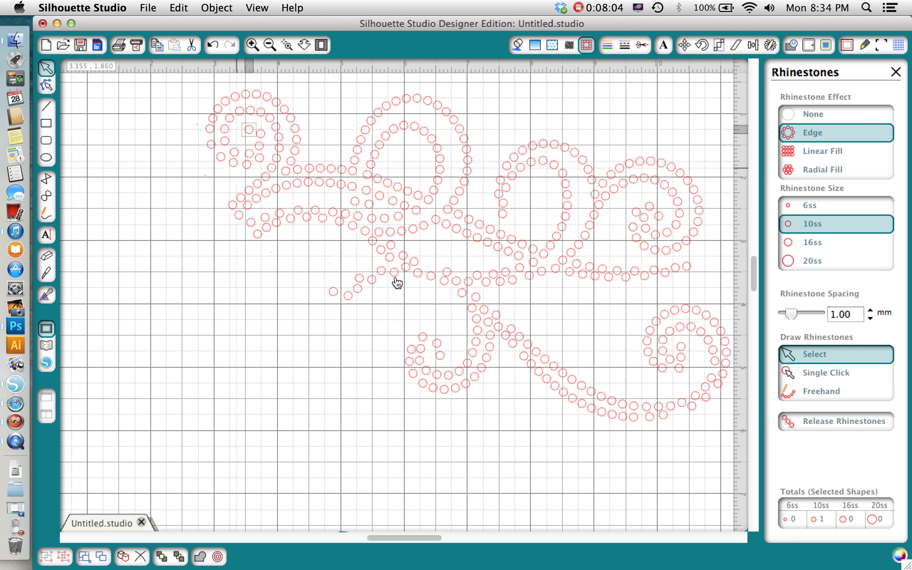
{"action": "left_click_drag", "start_coordinate": [424, 340], "coordinate": [444, 339]}
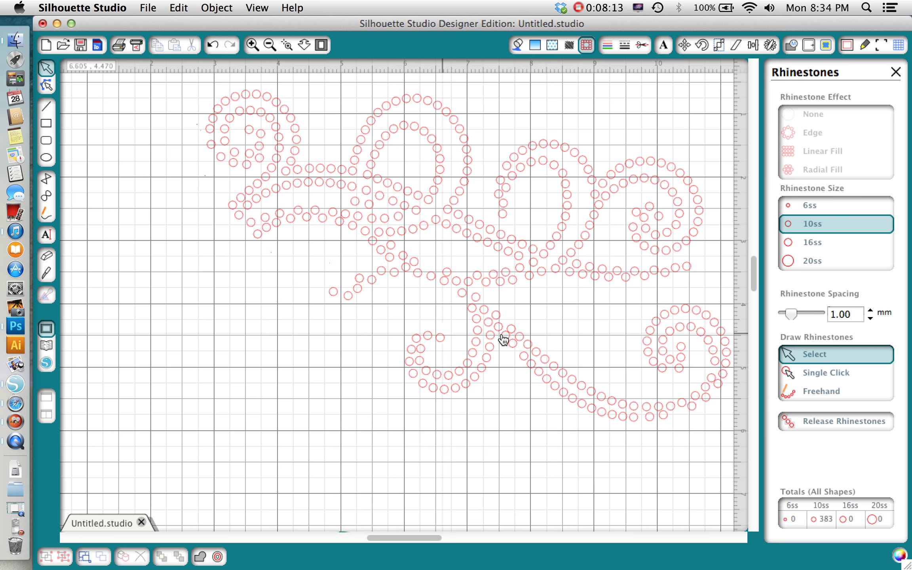
{"action": "left_click", "coordinate": [686, 364]}
{"action": "mouse_move", "coordinate": [686, 364]}
{"action": "left_mouse_down"}
{"action": "mouse_move", "coordinate": [684, 352]}
{"action": "mouse_move", "coordinate": [694, 354]}
{"action": "left_mouse_up"}
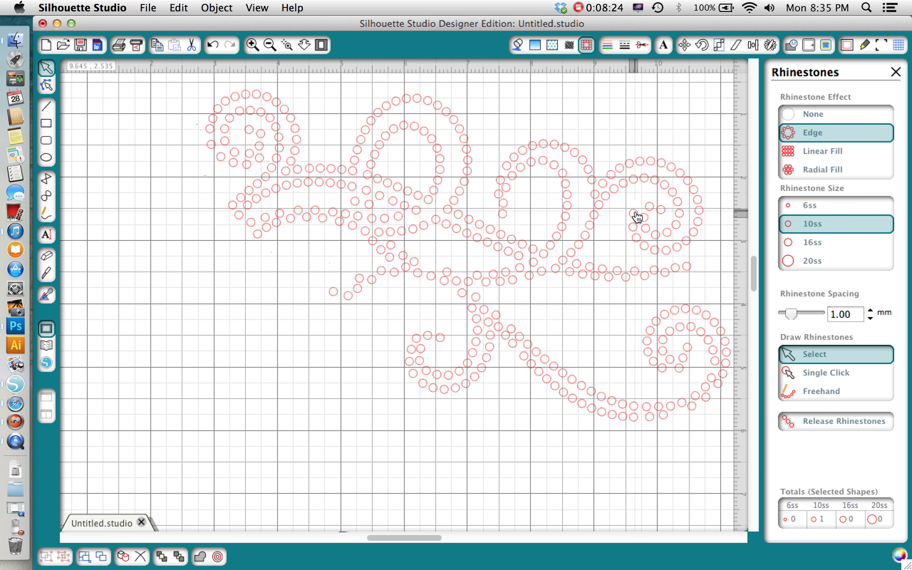
{"action": "left_click_drag", "start_coordinate": [649, 213], "coordinate": [657, 212]}
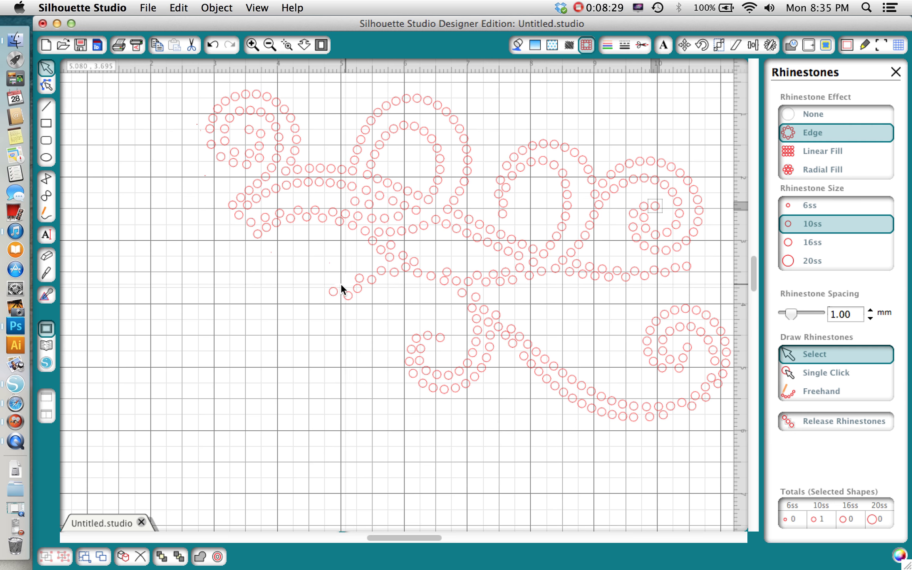
Step: Nudge the existing stones along the left tail into better positions
{"action": "left_click", "coordinate": [359, 279]}
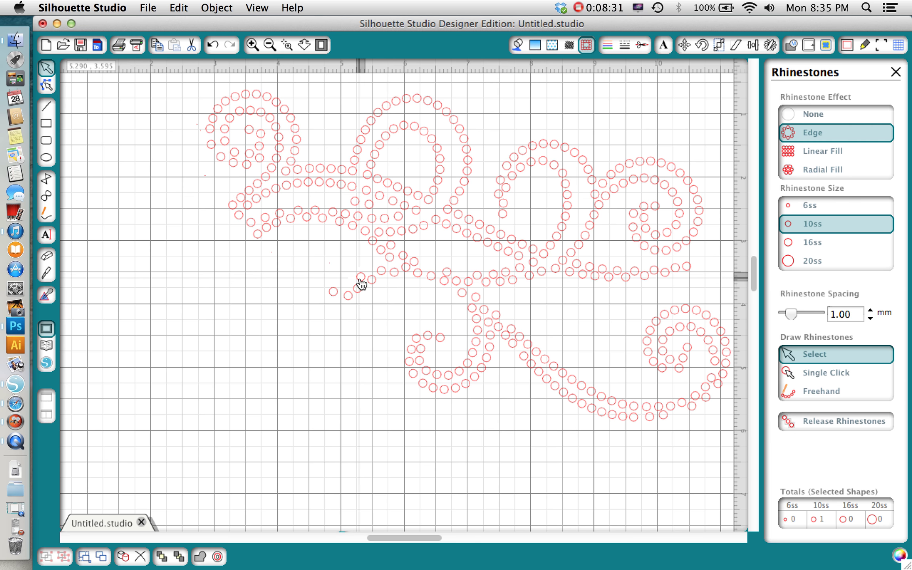
{"action": "left_click", "coordinate": [383, 272]}
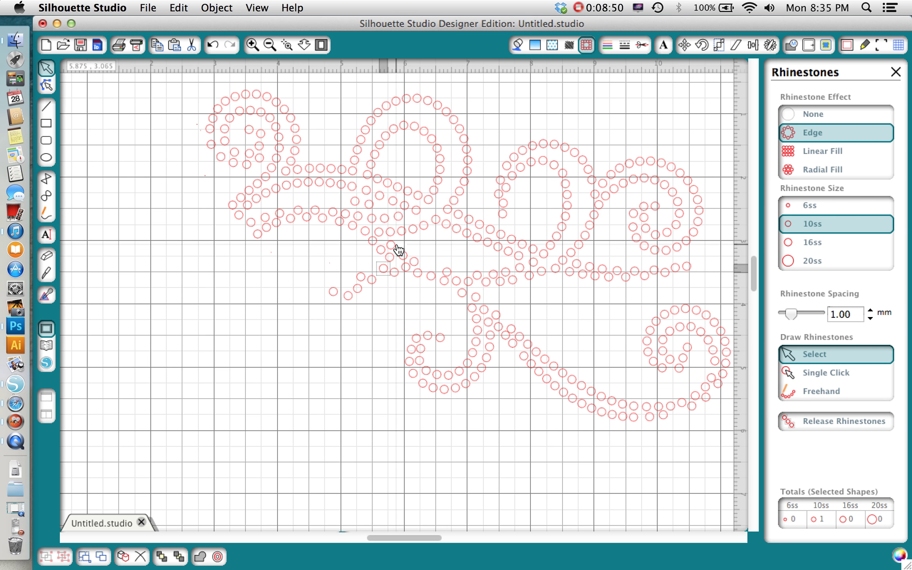
{"action": "left_click_drag", "start_coordinate": [399, 252], "coordinate": [373, 273]}
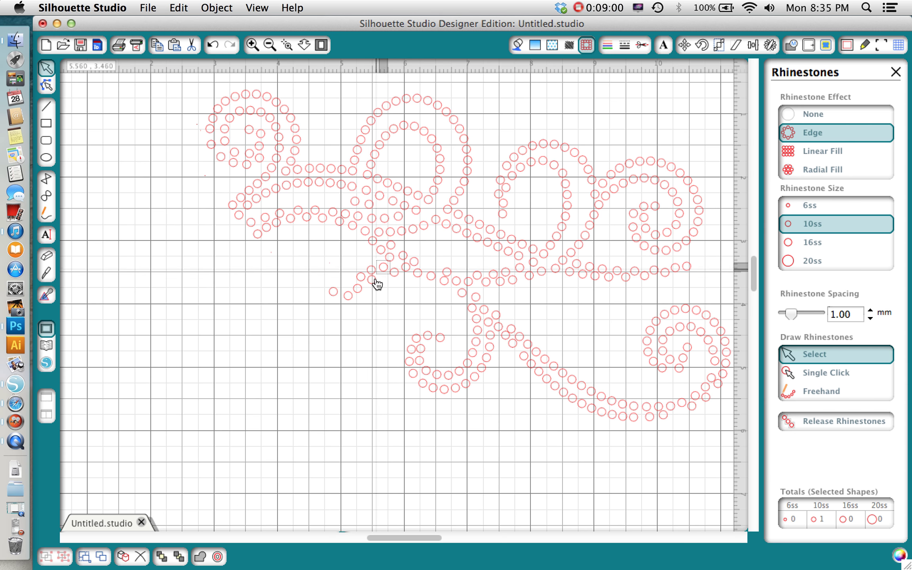
{"action": "left_click_drag", "start_coordinate": [375, 285], "coordinate": [356, 291]}
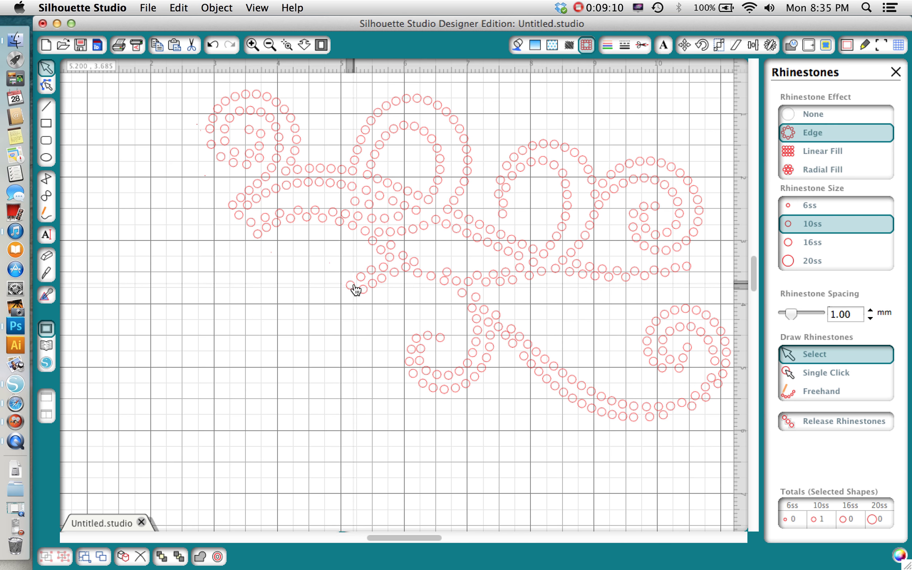
Step: Paste extra 10ss stones and drag each one onto the end of the left tail
{"action": "key", "text": "super+z"}
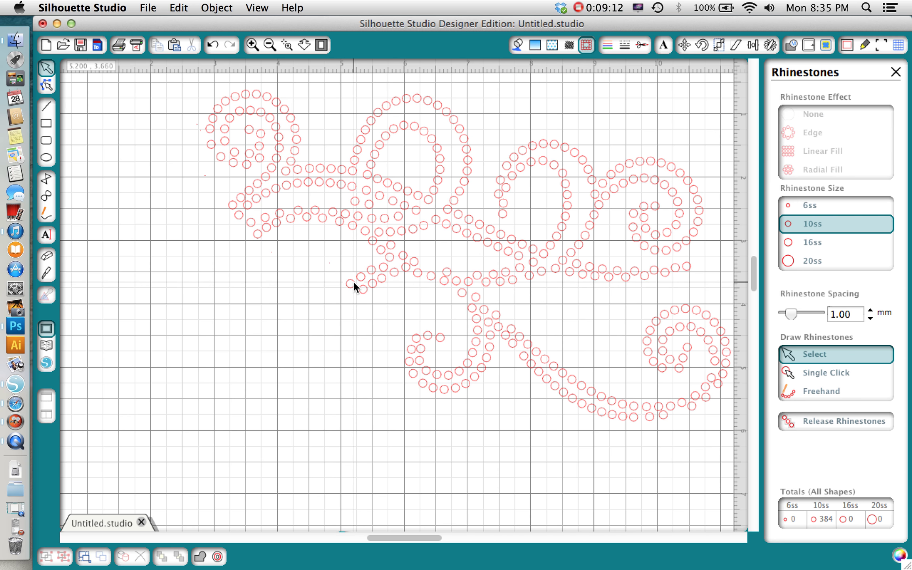
{"action": "key", "text": "super+z"}
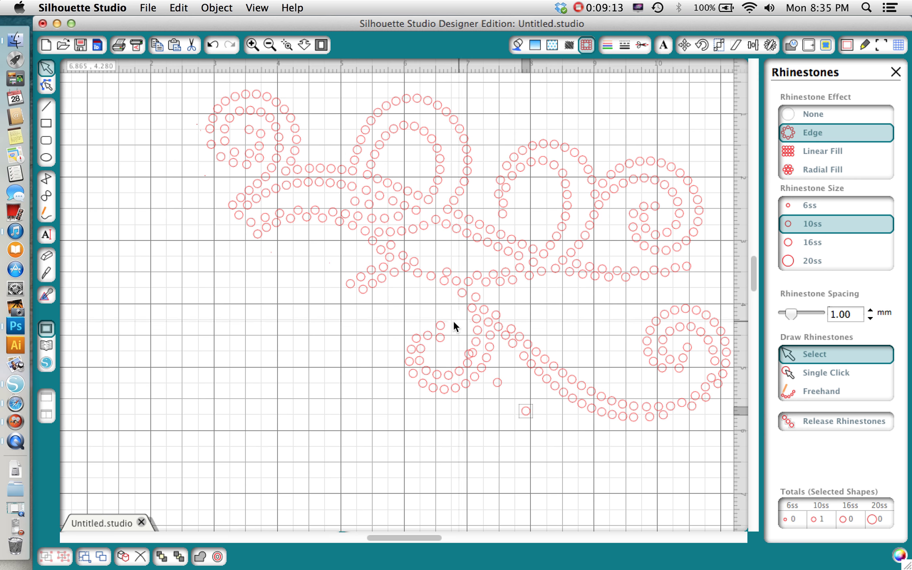
{"action": "left_click_drag", "start_coordinate": [439, 326], "coordinate": [358, 300]}
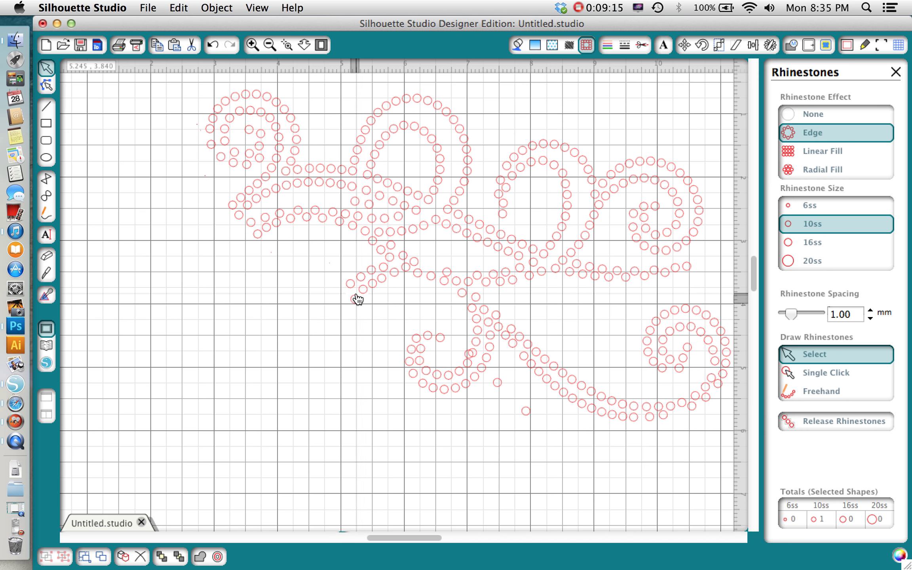
{"action": "left_click", "coordinate": [451, 360]}
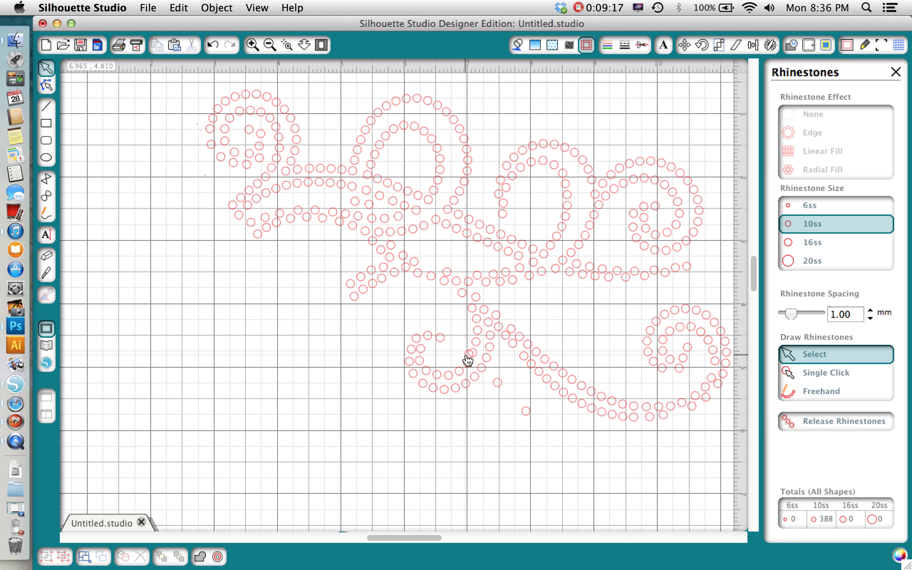
{"action": "left_click", "coordinate": [467, 356]}
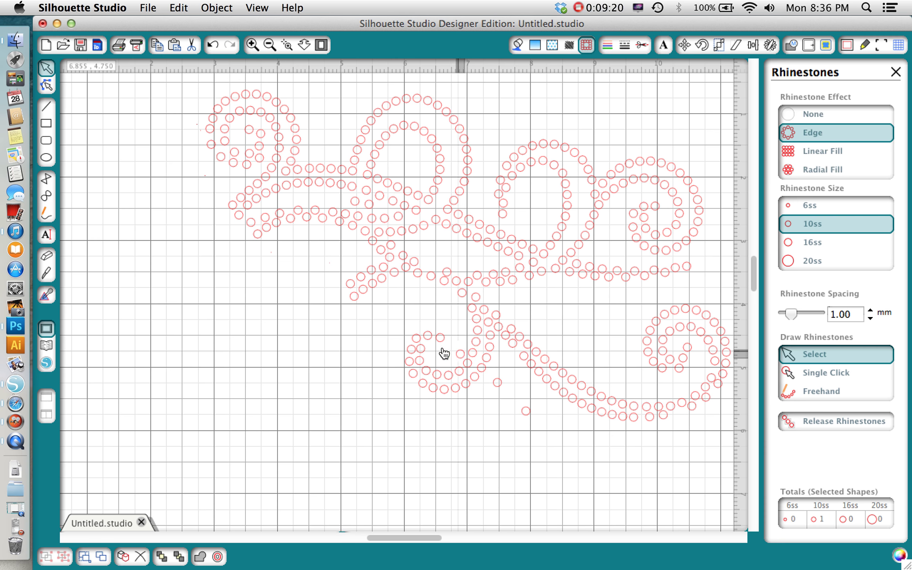
{"action": "left_click_drag", "start_coordinate": [353, 301], "coordinate": [341, 295]}
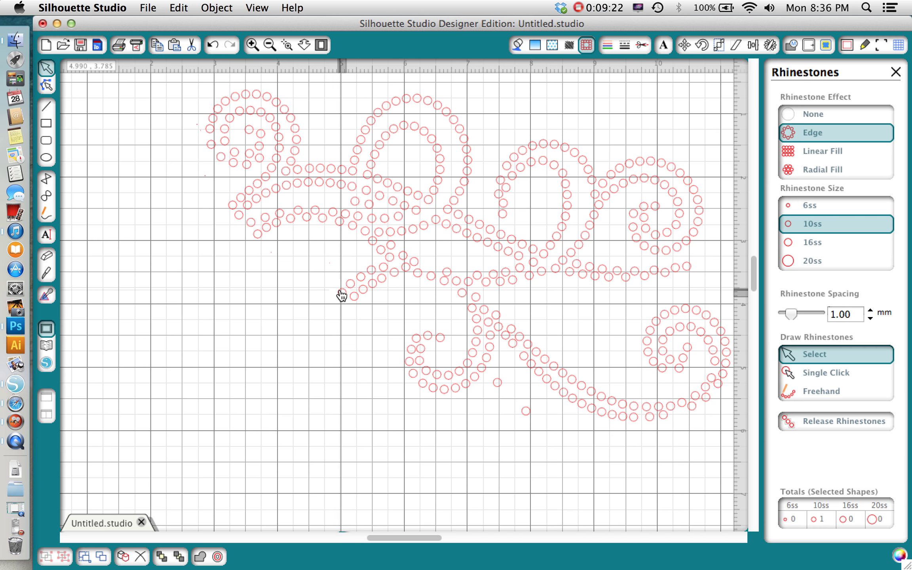
{"action": "left_click", "coordinate": [391, 327]}
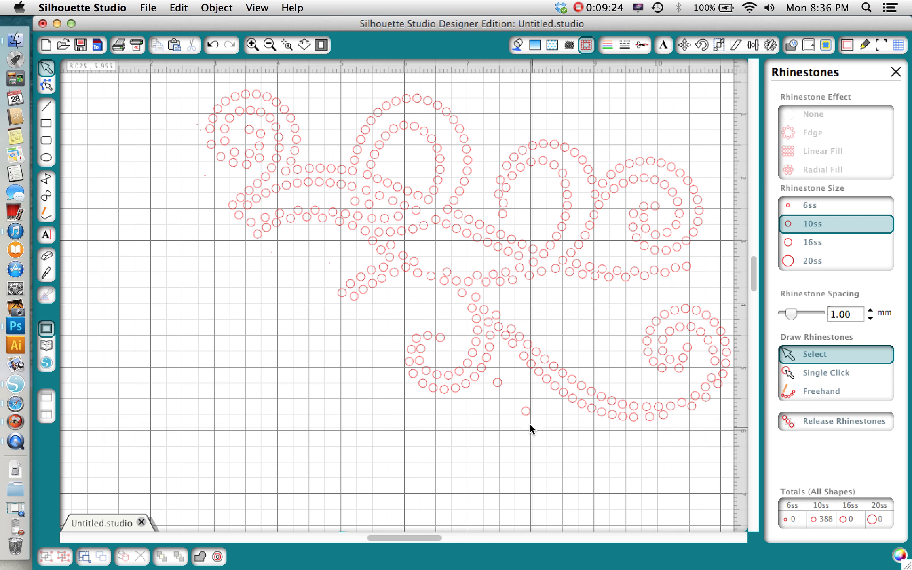
{"action": "left_click_drag", "start_coordinate": [527, 416], "coordinate": [338, 306]}
{"action": "left_click", "coordinate": [475, 376]}
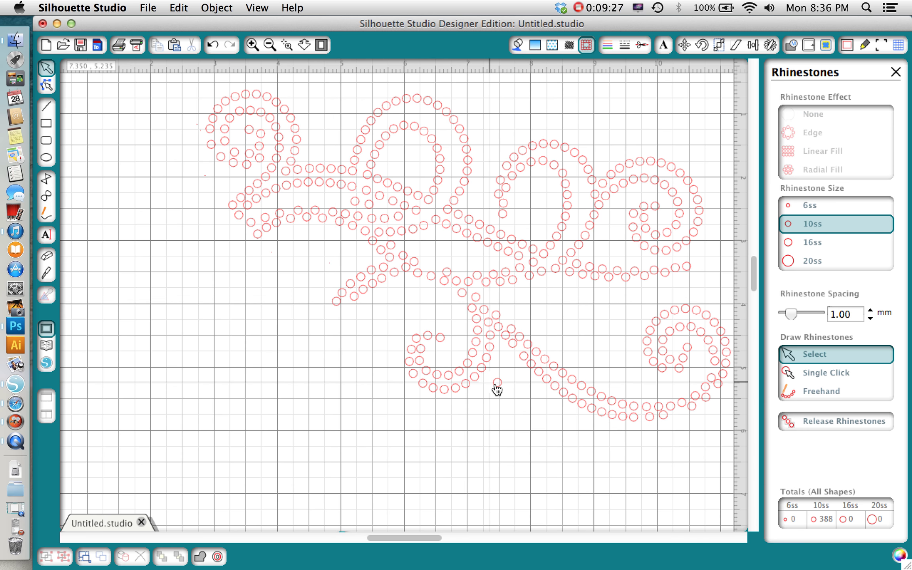
{"action": "left_click_drag", "start_coordinate": [498, 382], "coordinate": [347, 315]}
{"action": "left_click", "coordinate": [343, 314]}
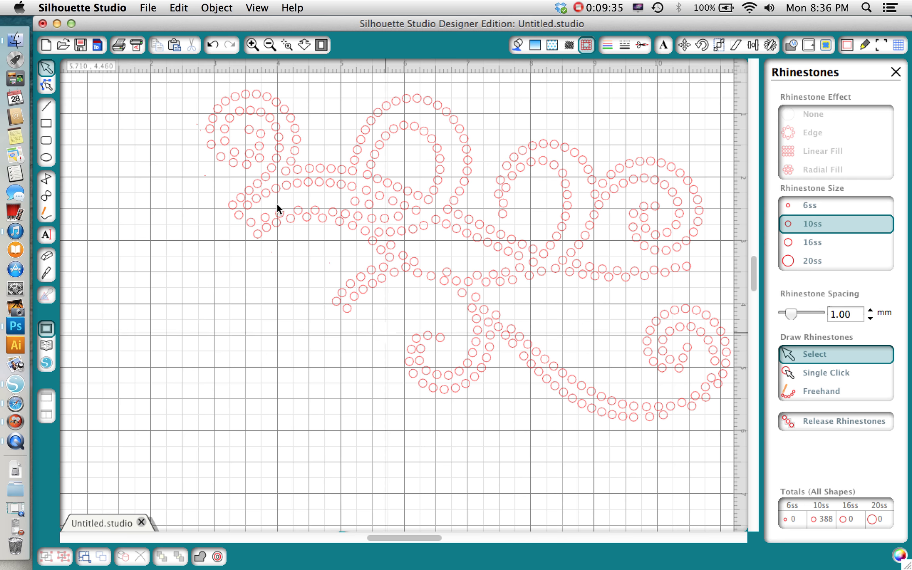
Step: Fit the whole mat in view and move the entire flourish left and up
{"action": "left_click", "coordinate": [321, 45]}
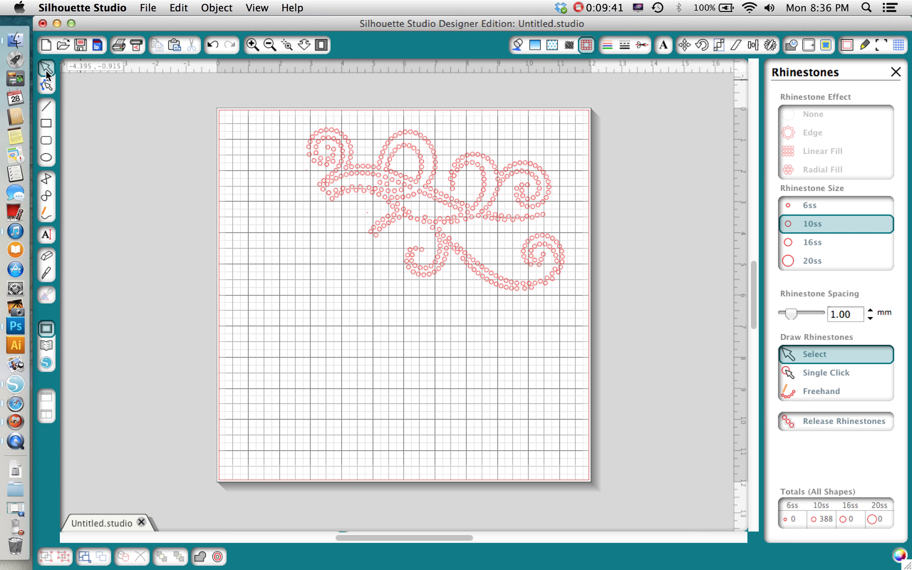
{"action": "left_click_drag", "start_coordinate": [272, 115], "coordinate": [657, 379]}
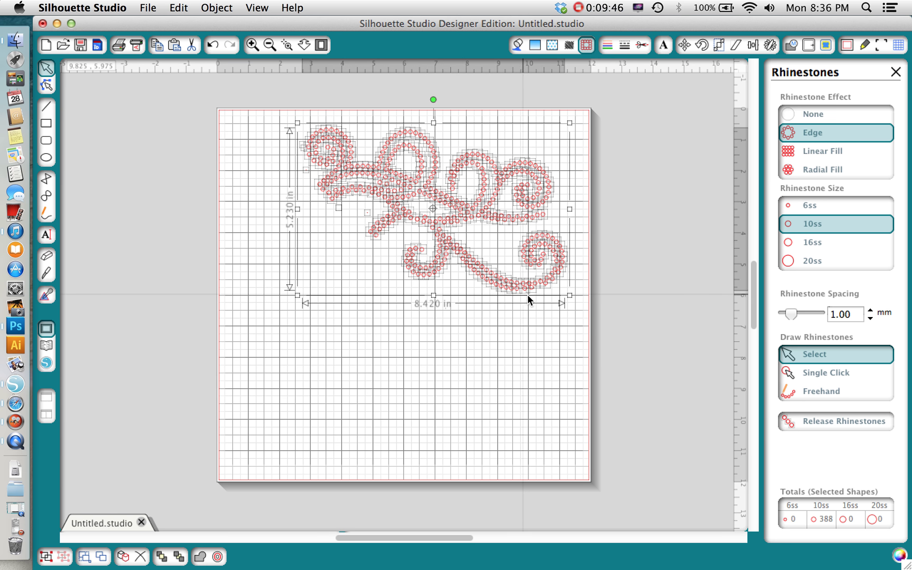
{"action": "left_click_drag", "start_coordinate": [538, 293], "coordinate": [478, 282]}
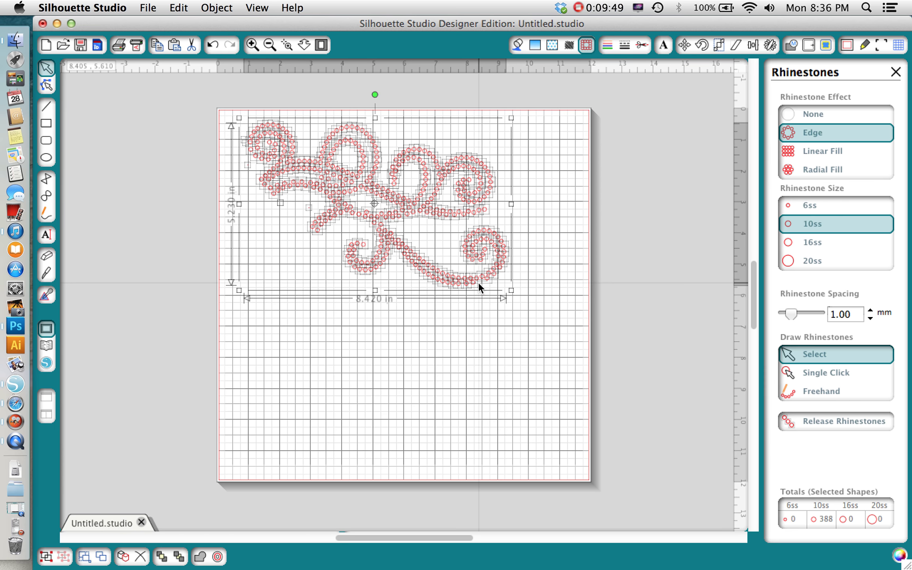
{"action": "left_click", "coordinate": [373, 93]}
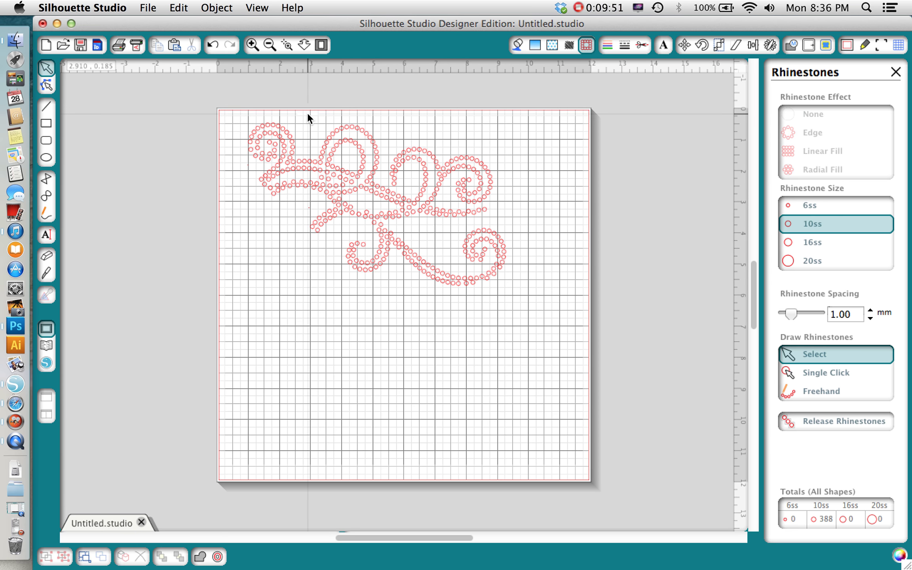
Step: Straighten the flourish's rotation and slide it up to the top of the mat
{"action": "left_click_drag", "start_coordinate": [242, 117], "coordinate": [552, 320]}
{"action": "left_click_drag", "start_coordinate": [375, 94], "coordinate": [343, 95]}
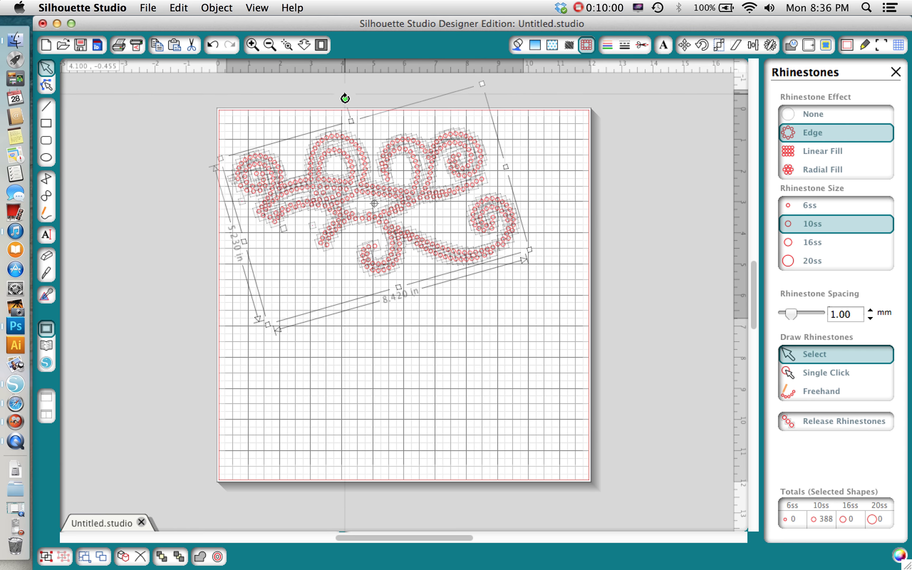
{"action": "left_click_drag", "start_coordinate": [344, 98], "coordinate": [373, 100]}
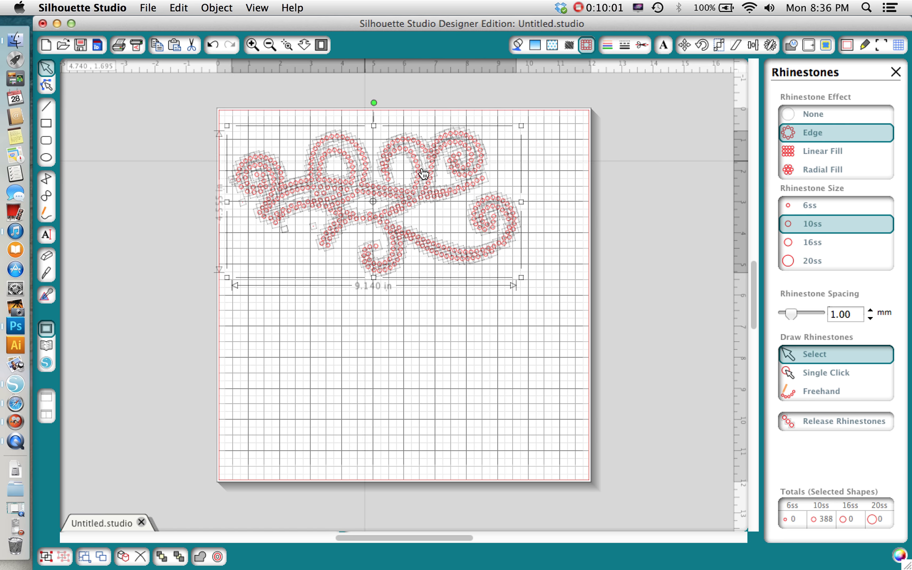
{"action": "left_click_drag", "start_coordinate": [423, 175], "coordinate": [425, 150]}
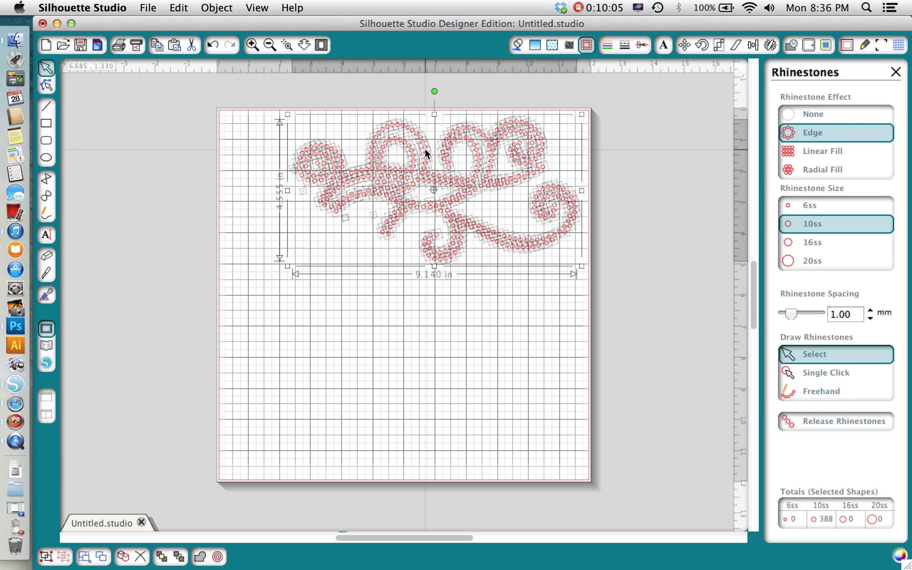
{"action": "left_click", "coordinate": [635, 153]}
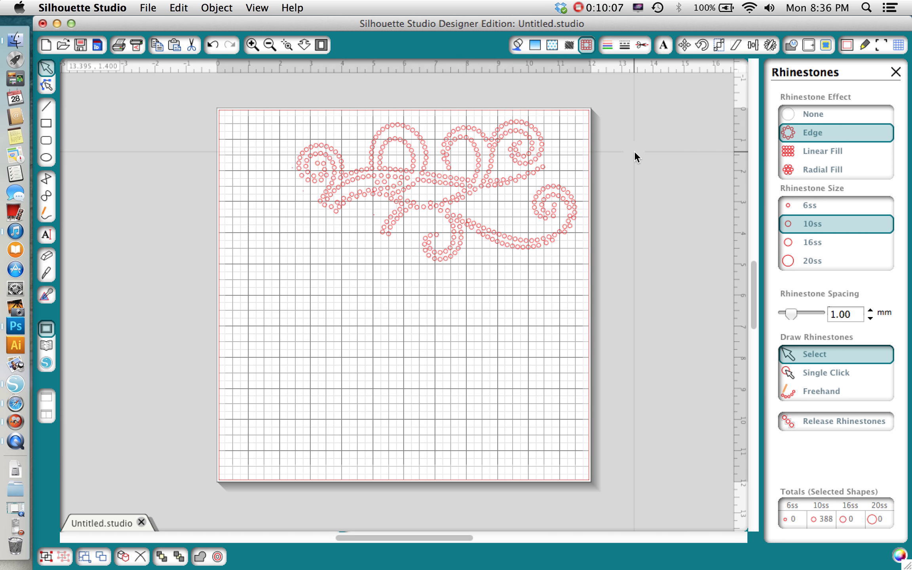